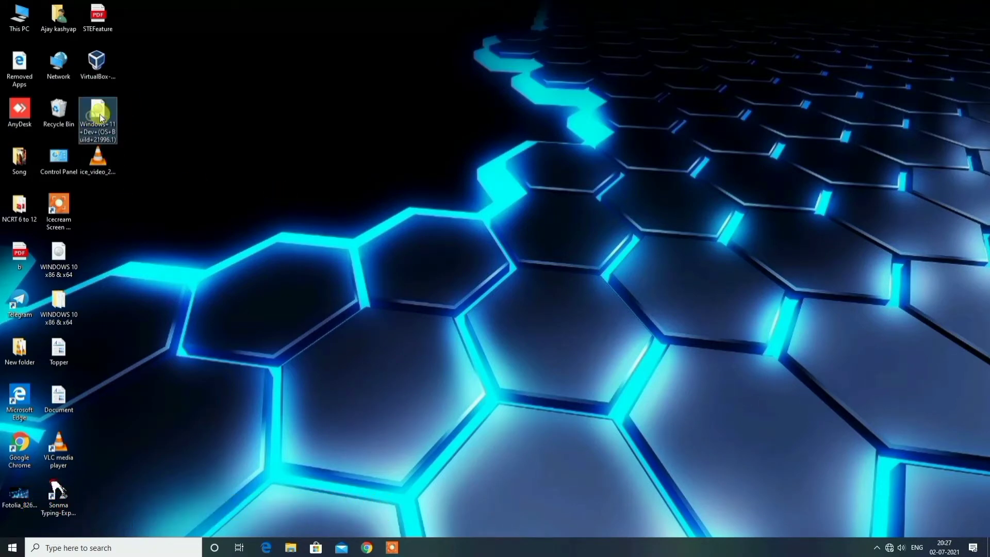
left_click(100, 114)
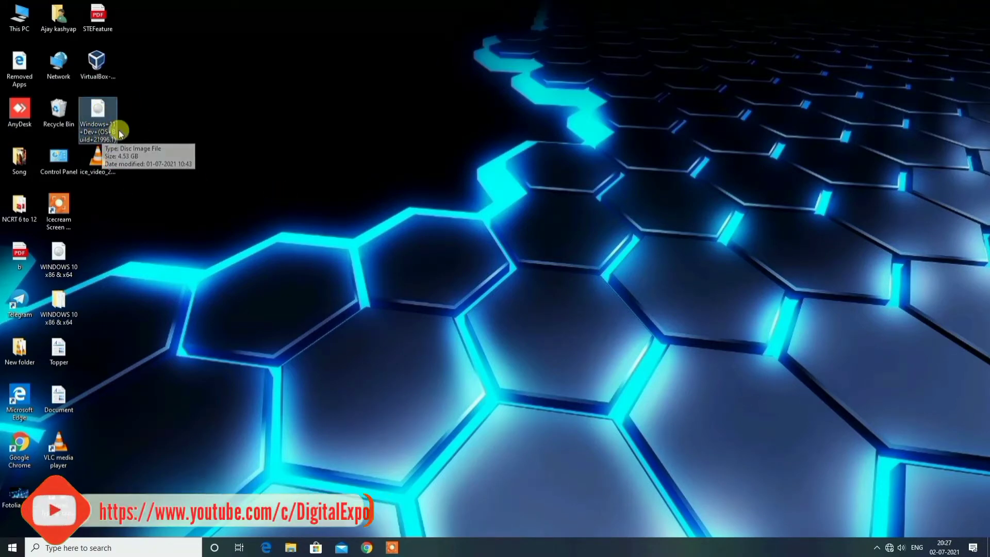
left_click(149, 152)
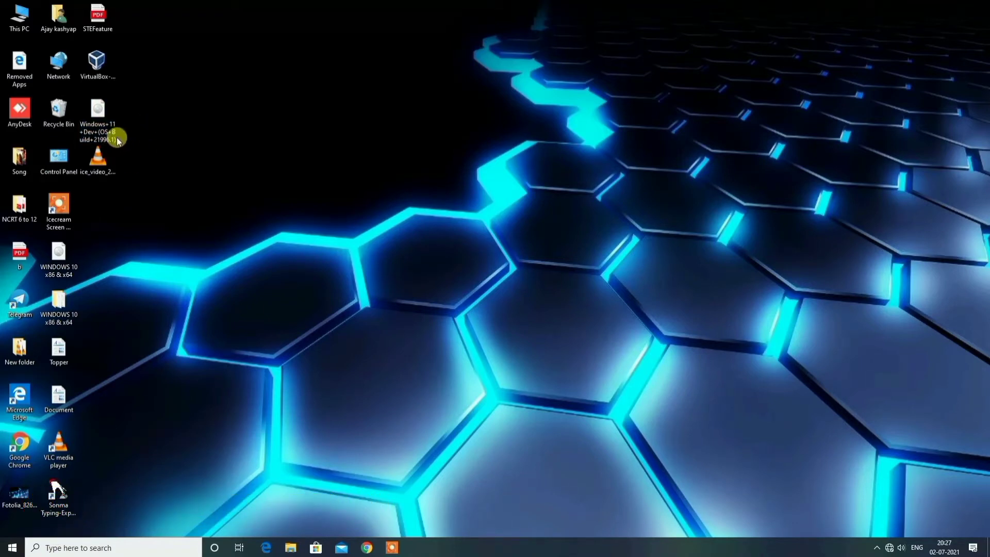
mouse_move(107, 129)
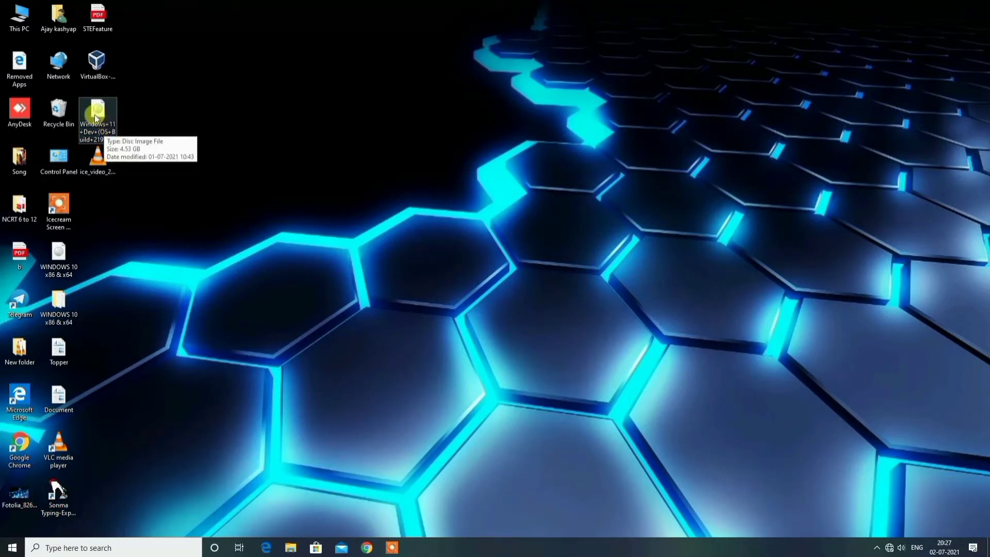
right_click(200, 117)
left_click(223, 141)
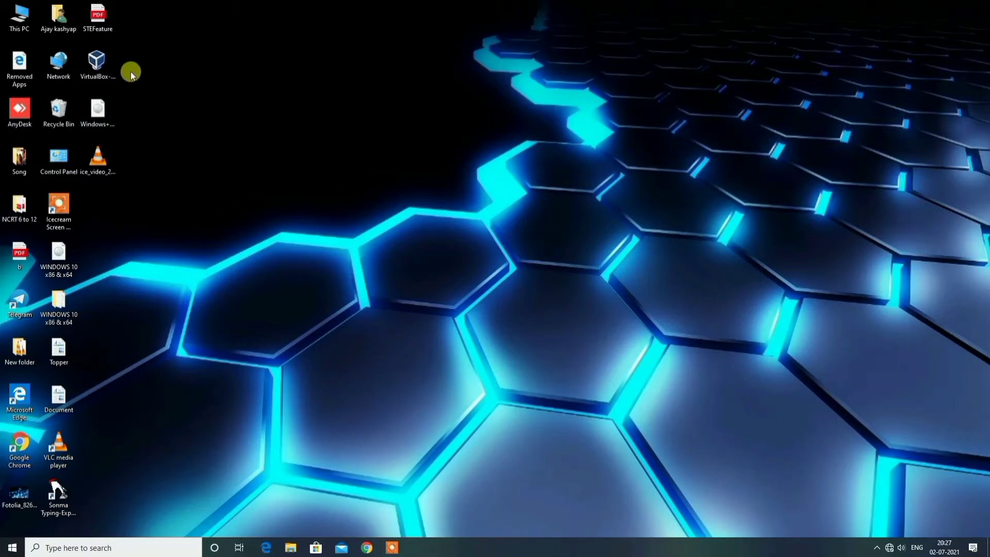
Step: Install Oracle VM VirtualBox 6.1.22 with the default features, accepting the network interface reset and the Oracle Corporation device software
left_click(109, 67)
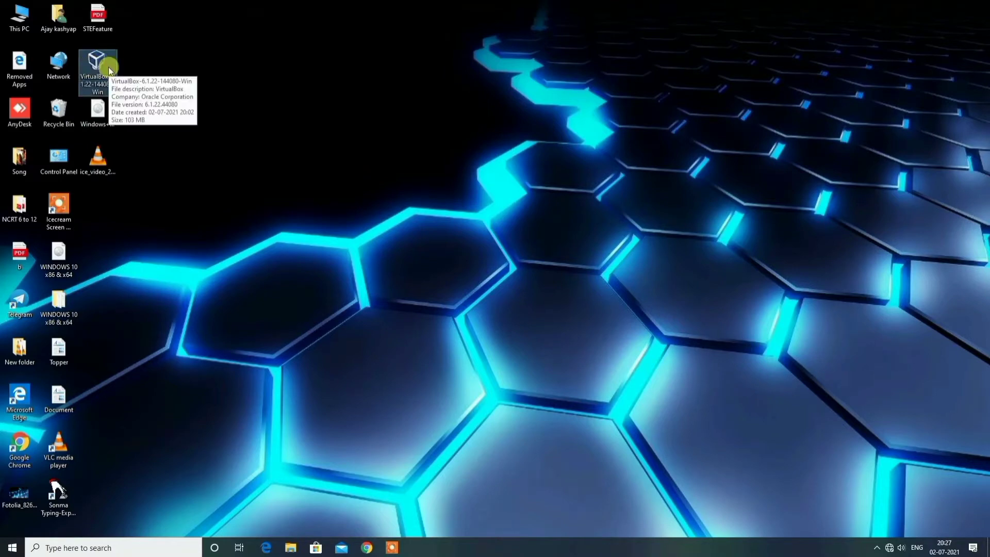
right_click(109, 67)
left_click(134, 87)
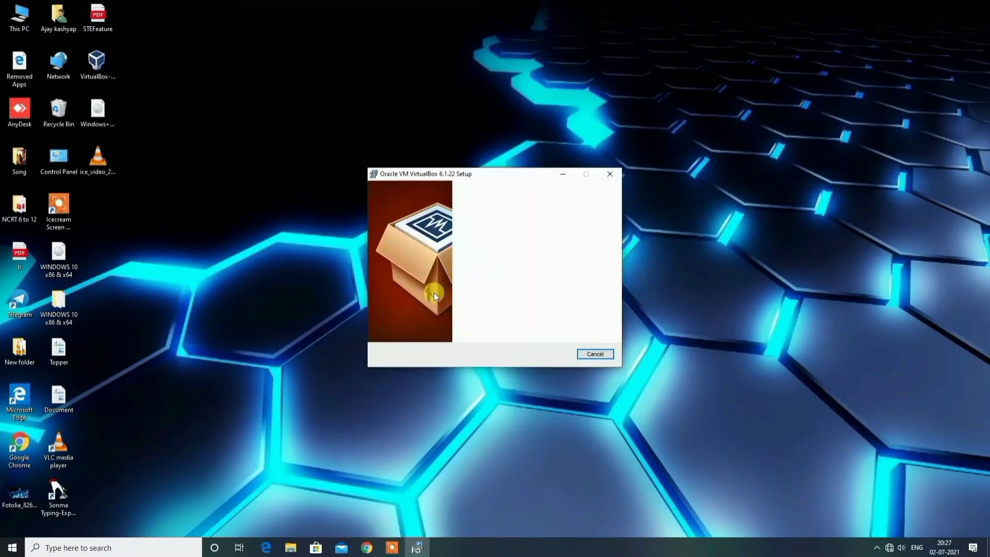
left_click(548, 353)
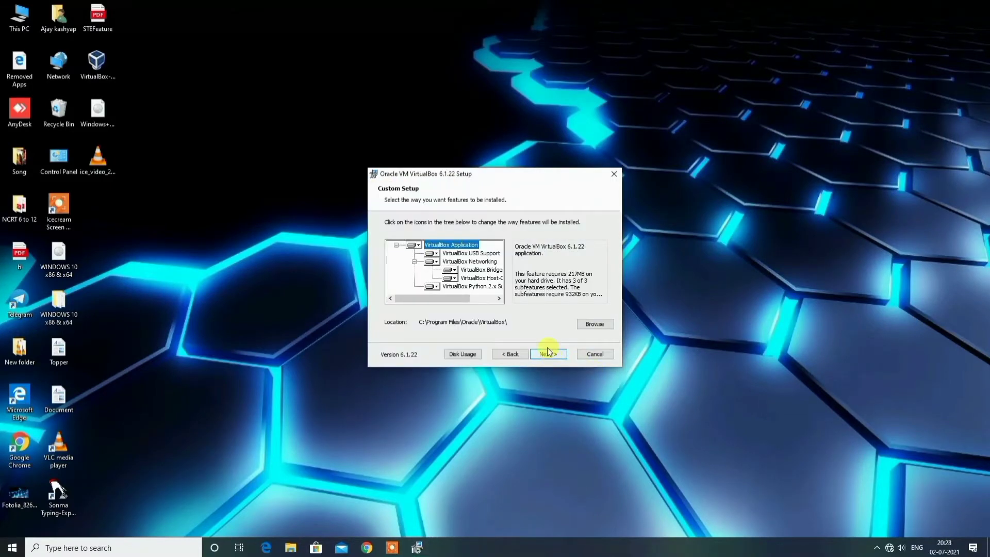
left_click(549, 355)
left_click(549, 354)
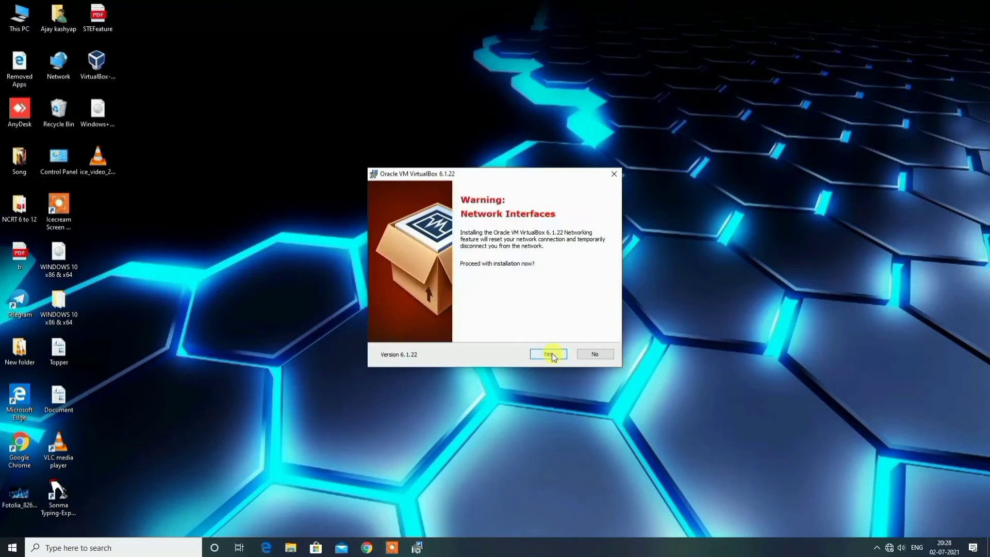
left_click(549, 354)
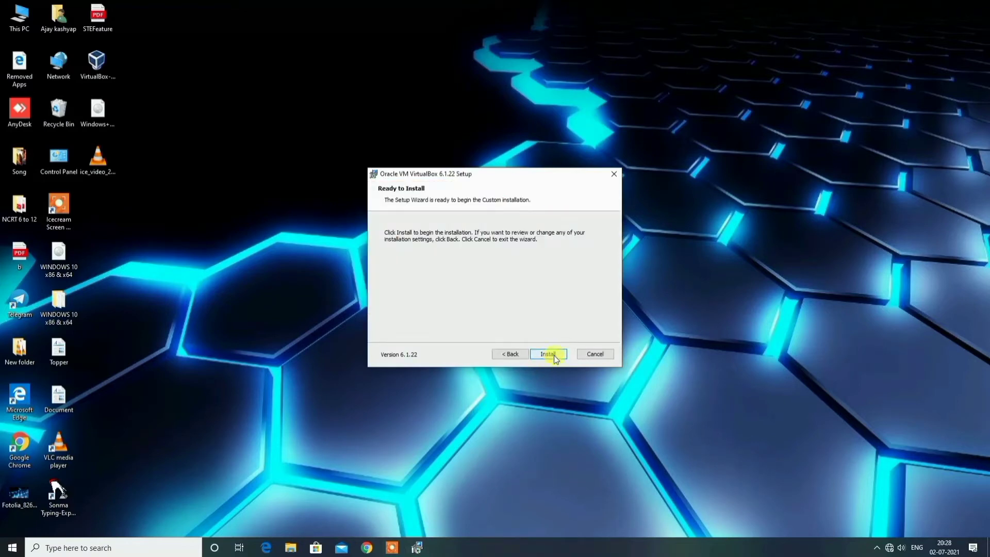
left_click(554, 355)
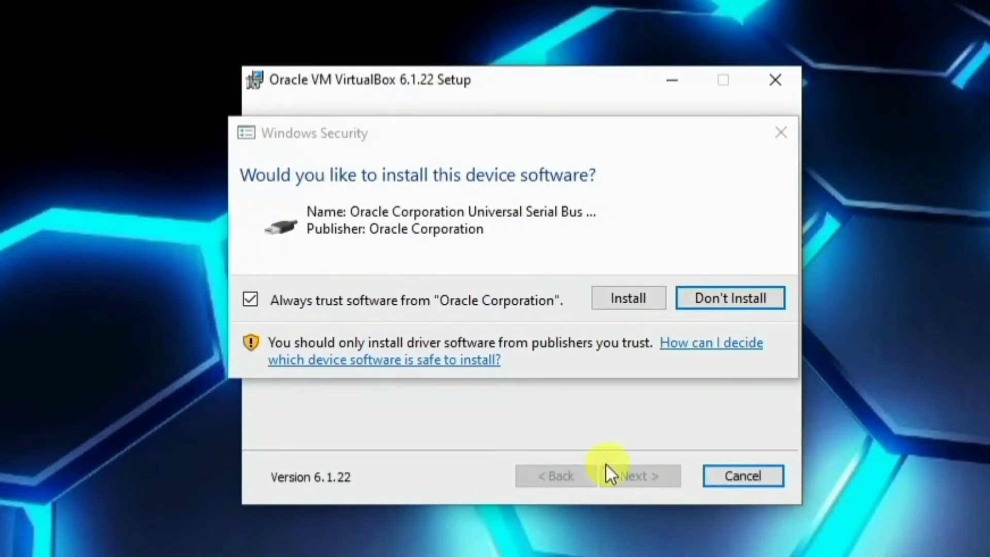
left_click(615, 301)
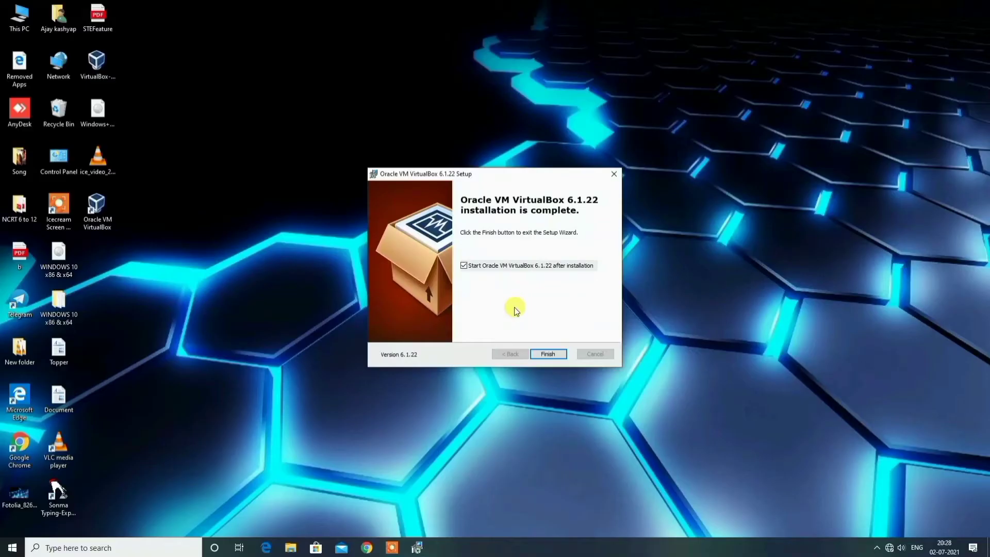
left_click(539, 353)
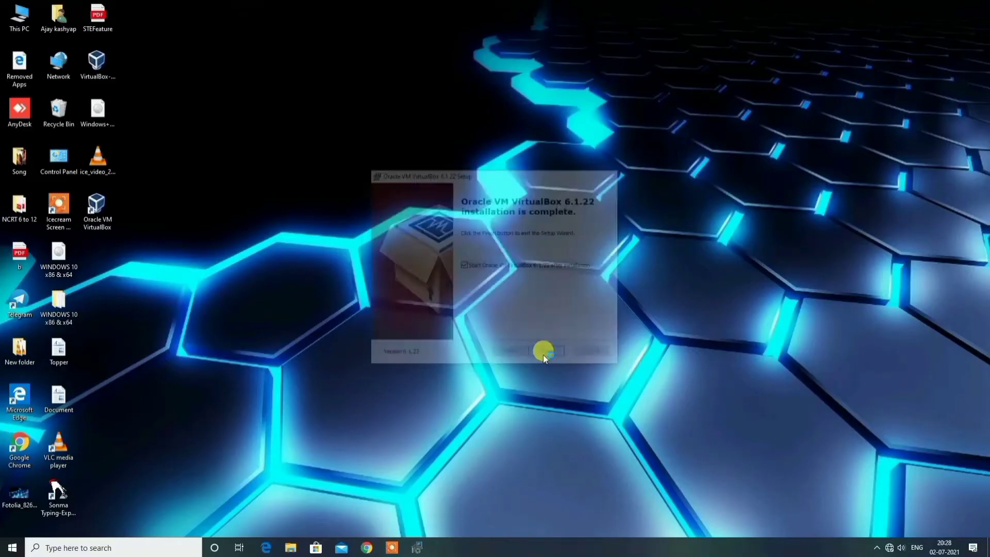
Step: Open Oracle VM VirtualBox maximized and begin a new virtual machine named "windows 11", keeping the default folder, type and version
double_click(90, 229)
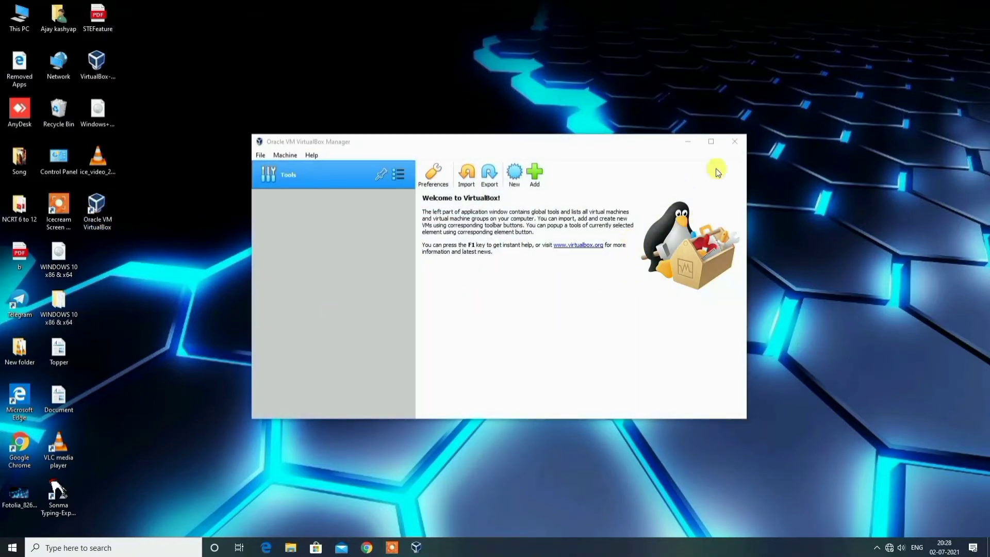
left_click(711, 141)
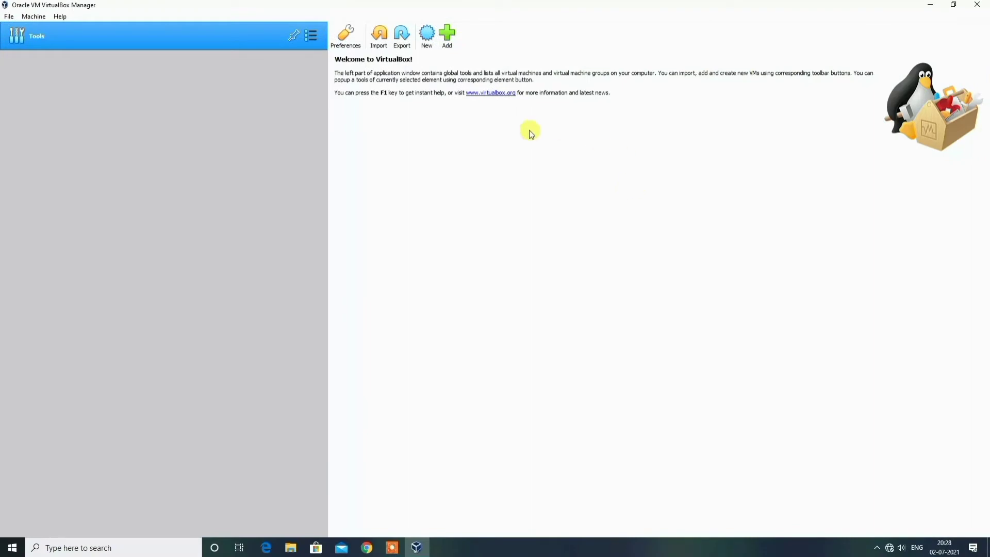
left_click(427, 36)
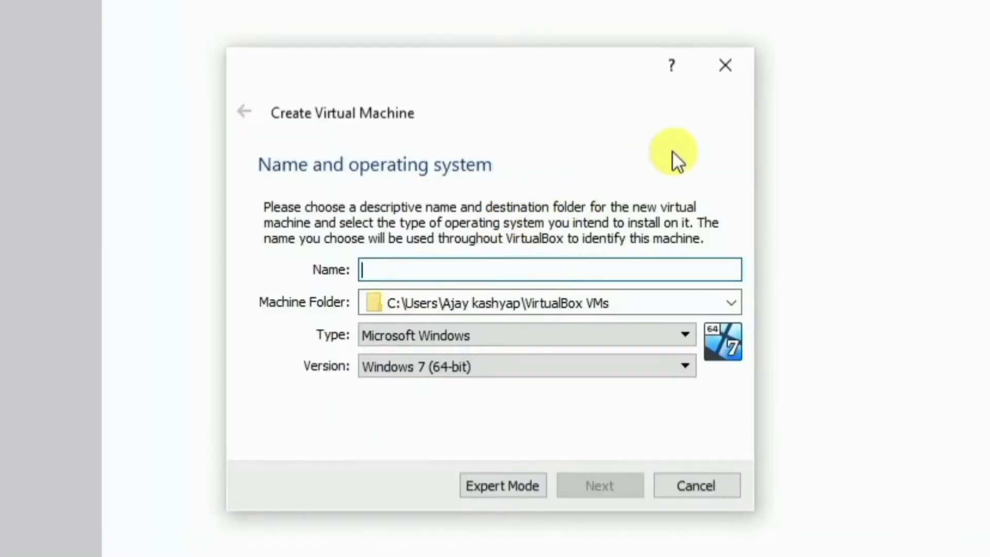
type("windows 11")
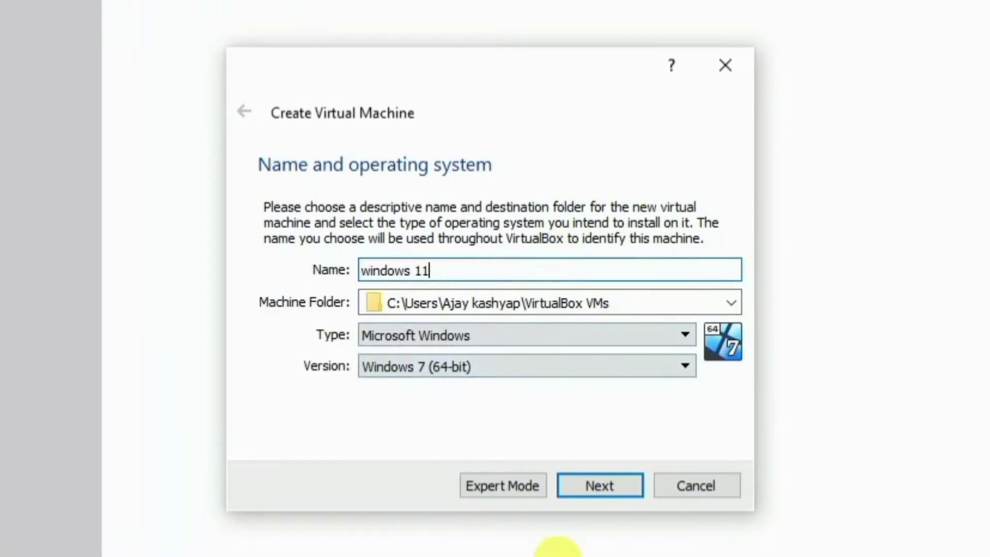
left_click(611, 483)
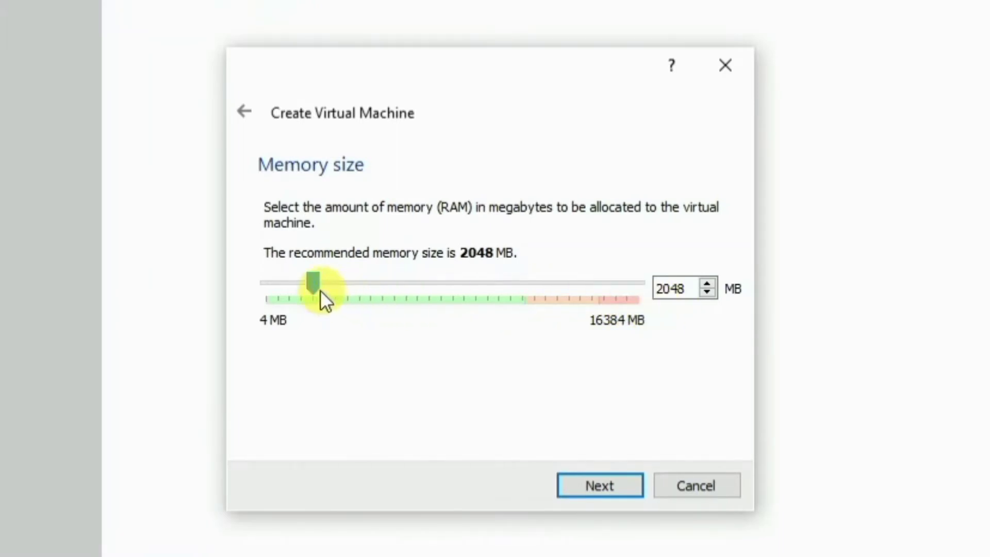
Step: Allocate about 4534 MB of memory and create a dynamically allocated 32.00 GB VDI virtual hard disk for the machine
left_click_drag(313, 281, 369, 302)
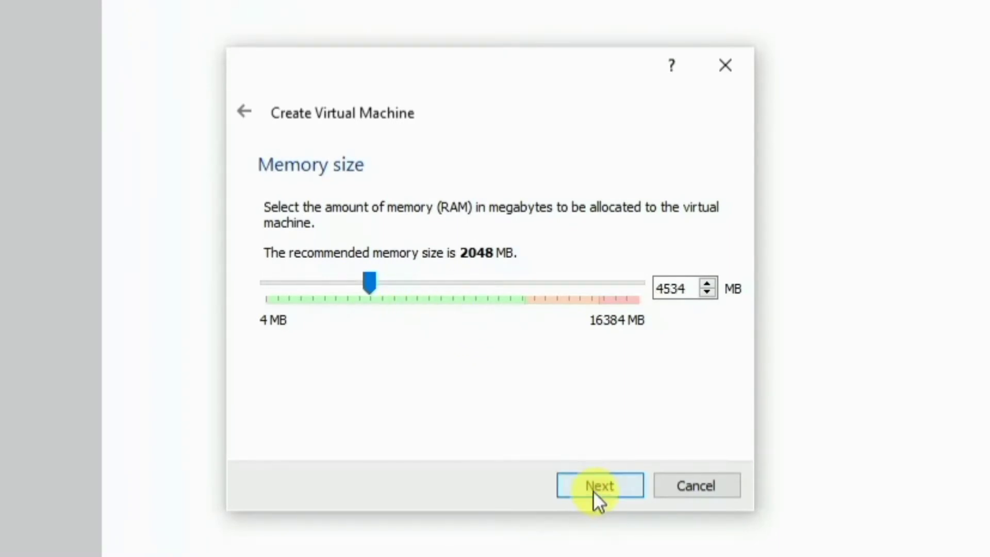
left_click(592, 488)
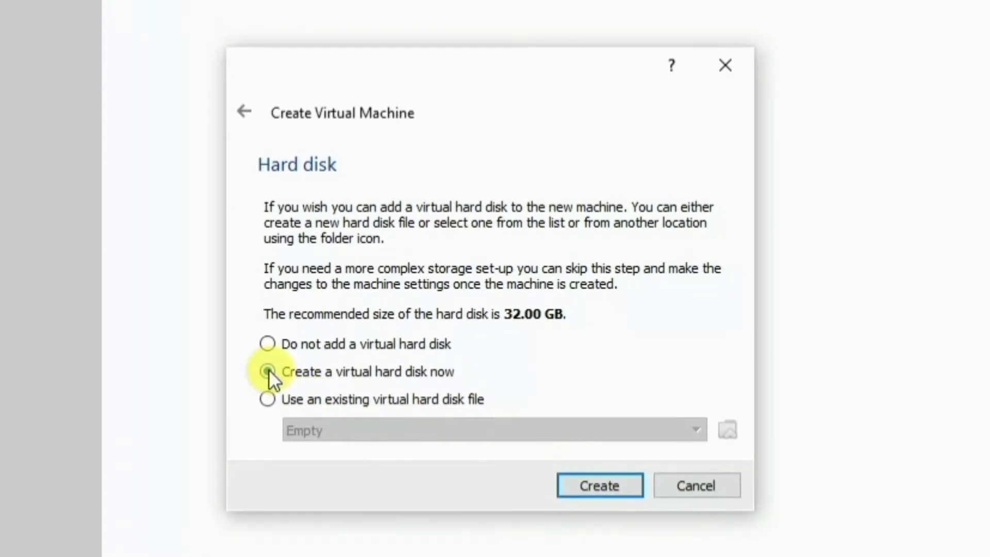
left_click(599, 485)
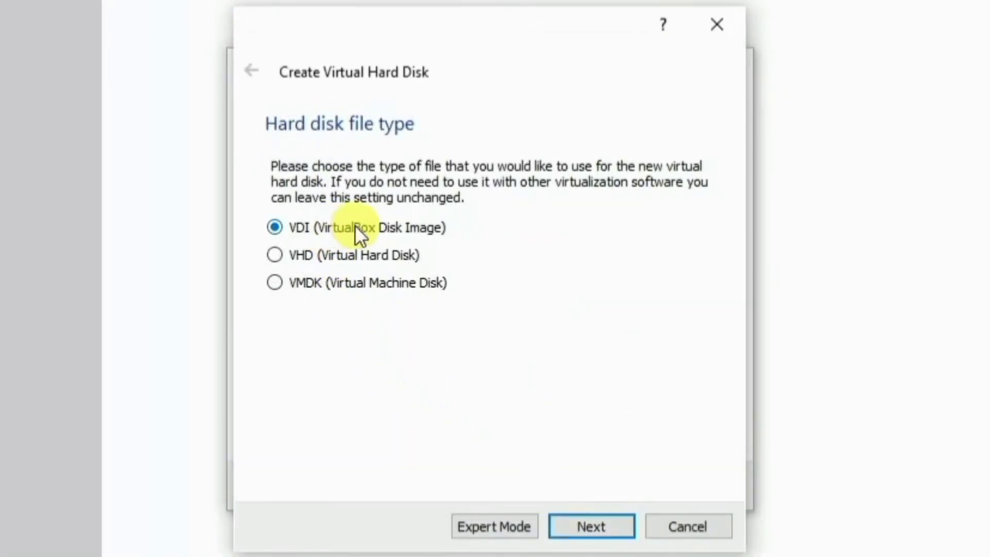
left_click(574, 524)
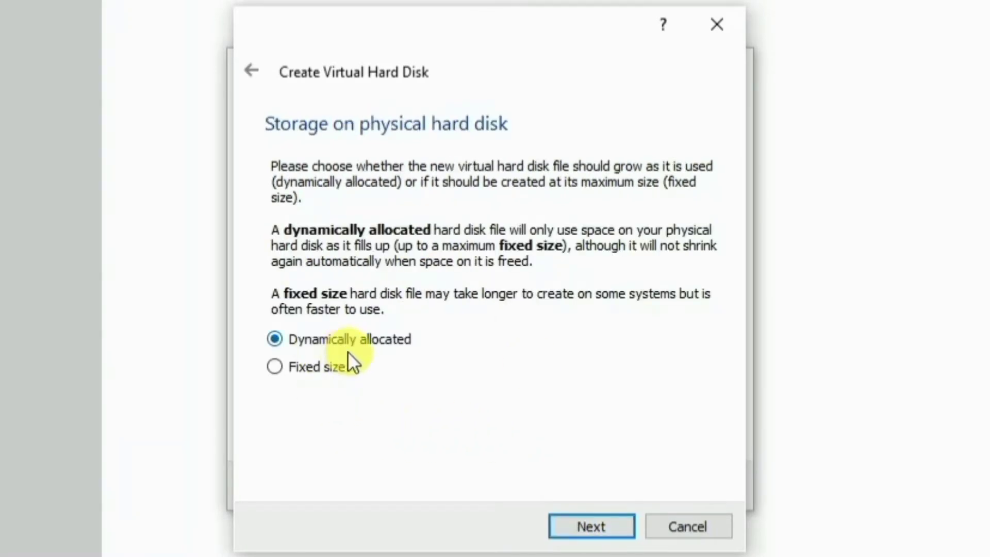
left_click(601, 524)
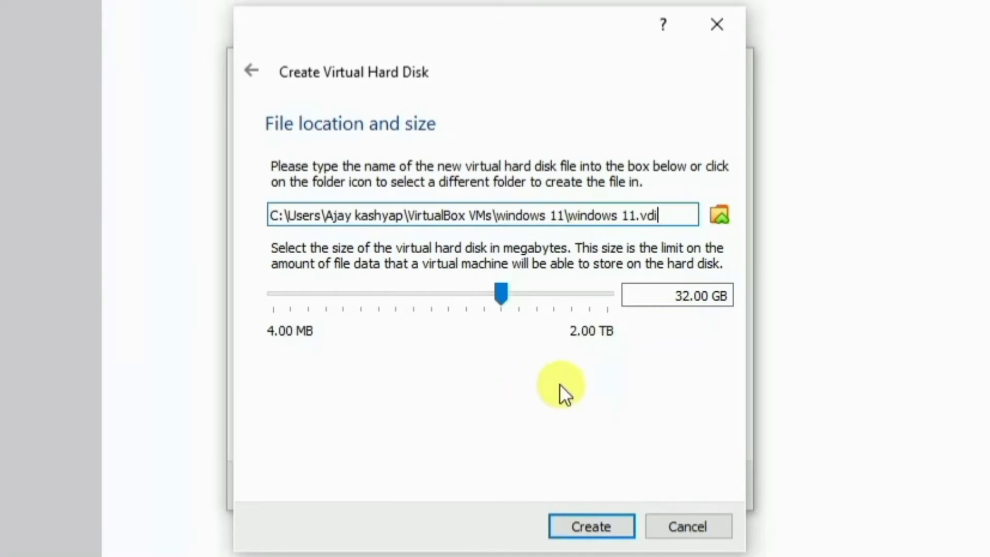
left_click(590, 531)
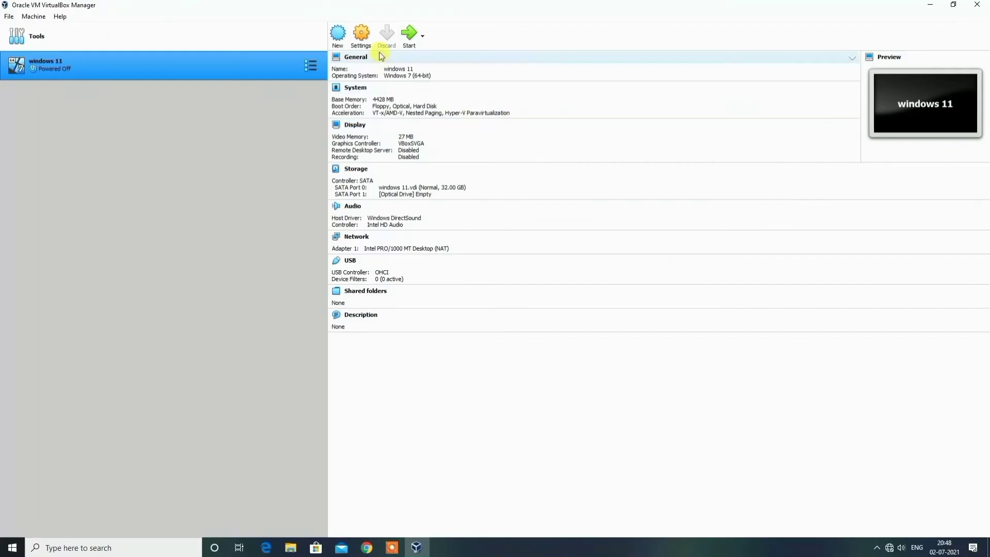
Step: Attach the Windows+11+Dev+(OS+Build+21996.1).iso image to the empty optical drive in the windows 11 machine's storage settings
left_click(362, 36)
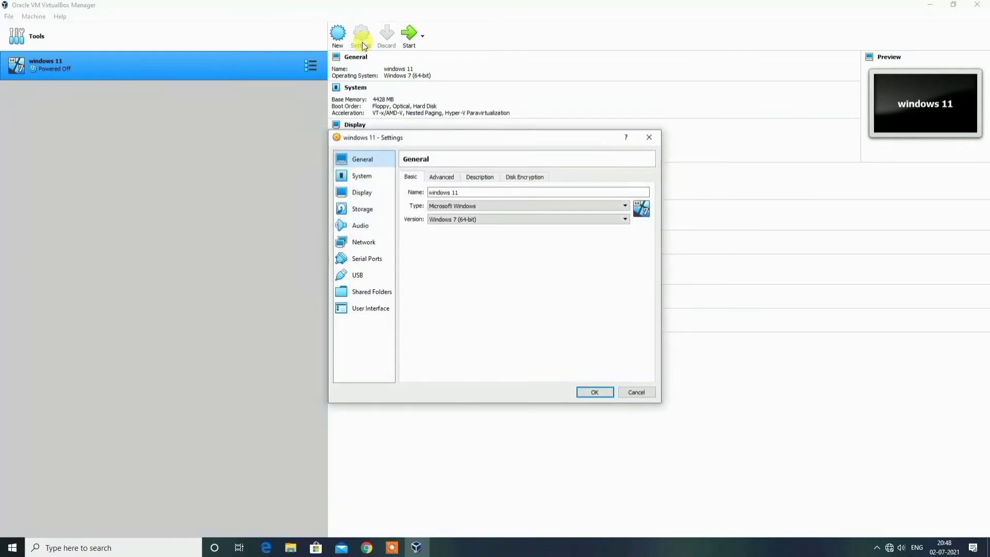
left_click(524, 177)
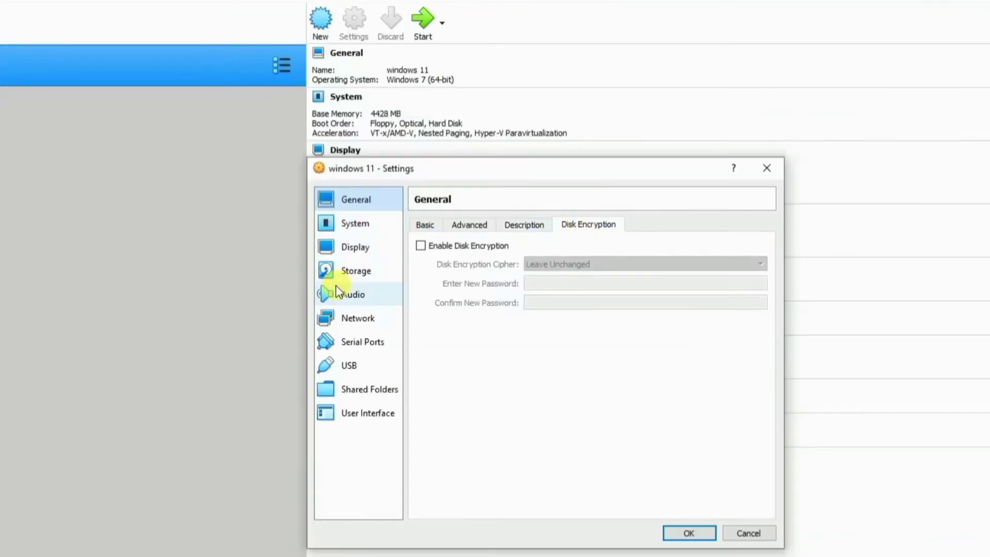
left_click(363, 210)
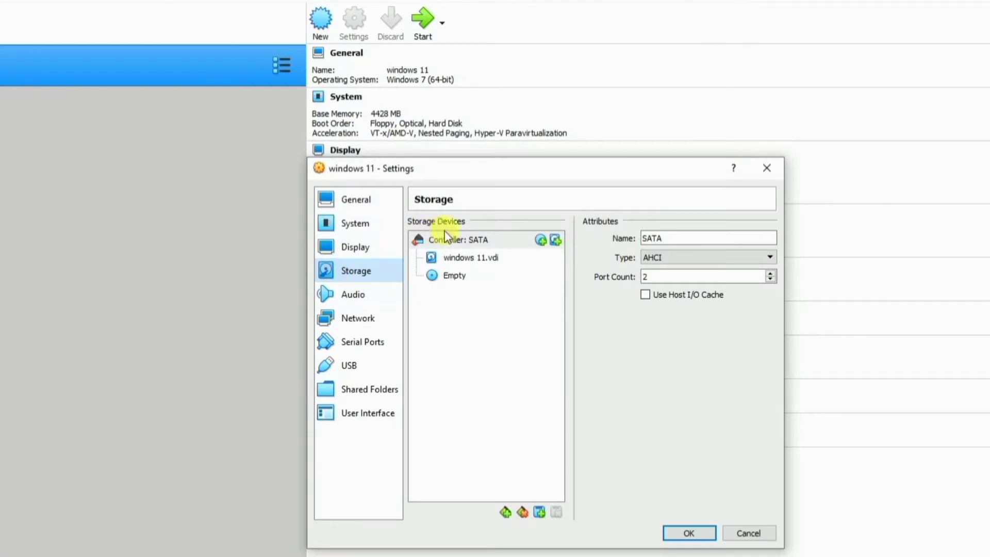
left_click(454, 277)
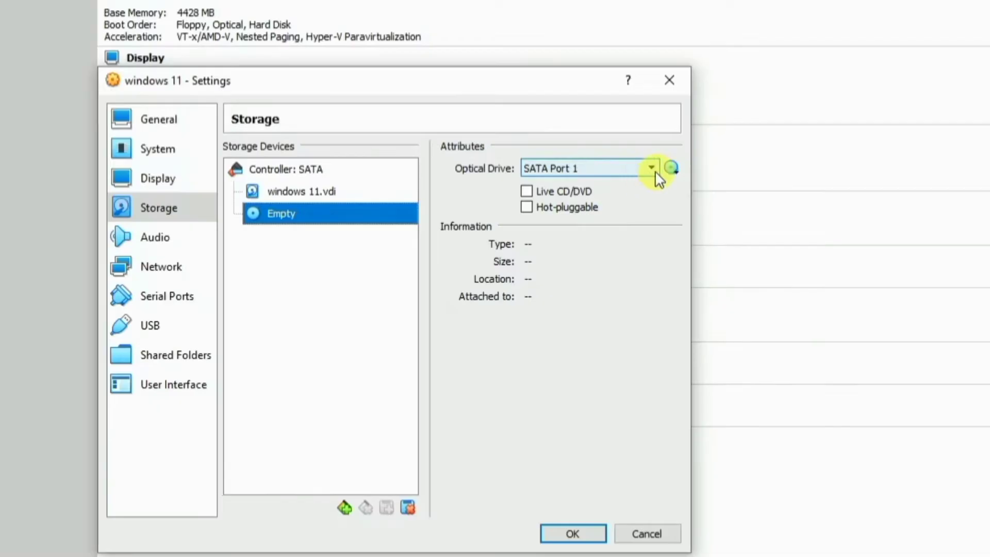
left_click(672, 168)
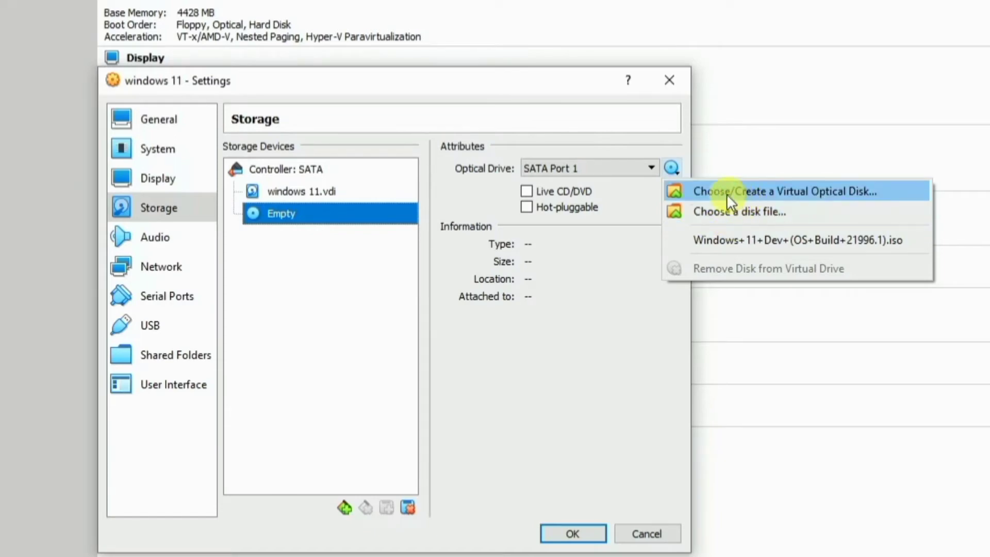
left_click(746, 193)
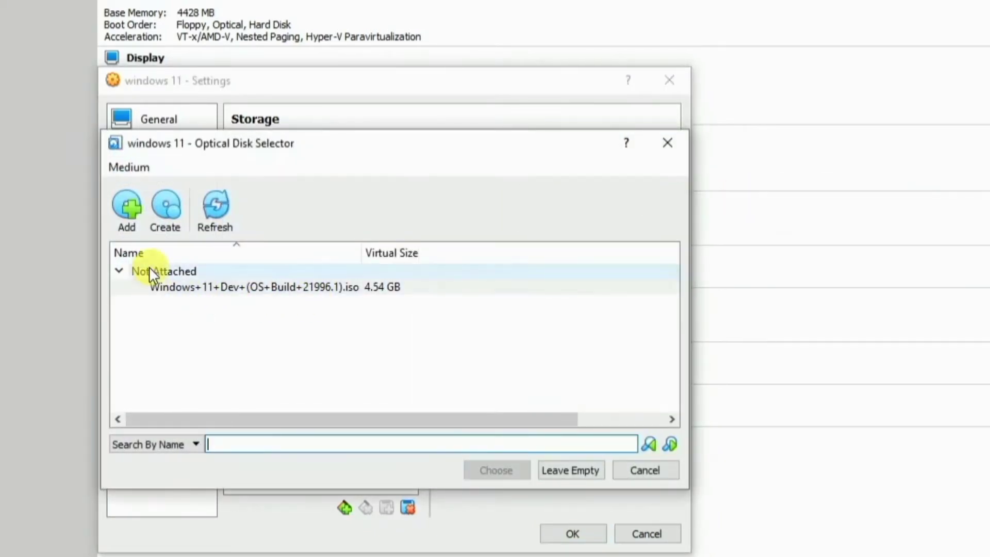
left_click(195, 286)
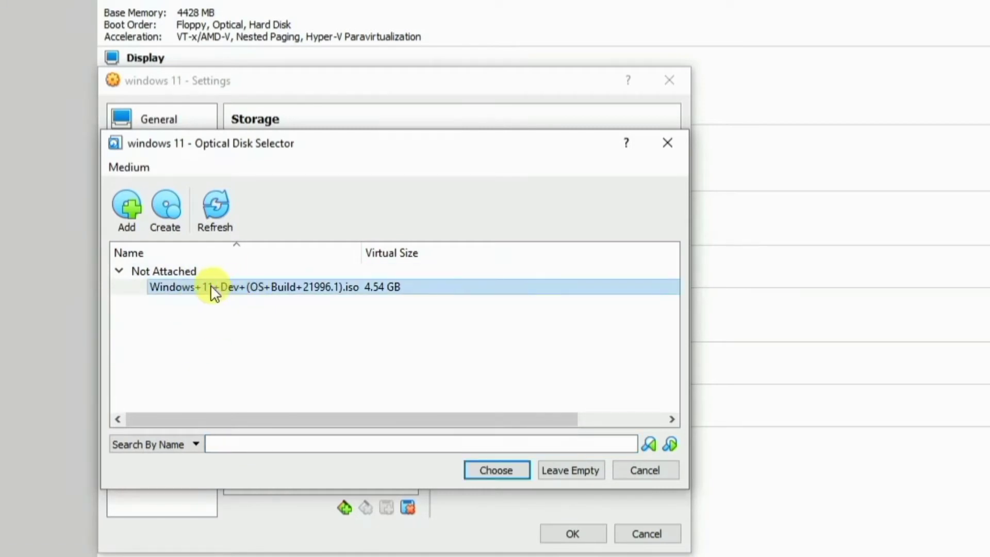
left_click(509, 472)
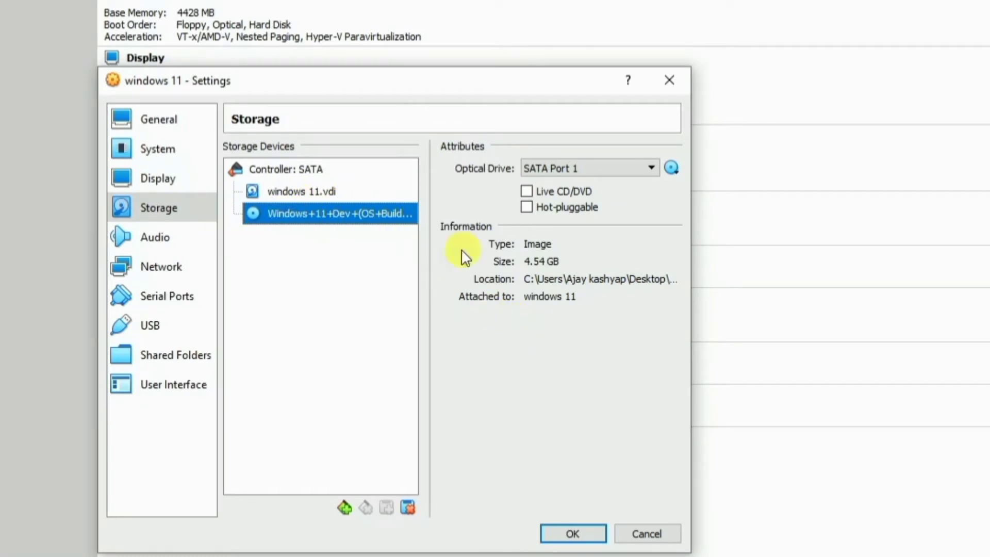
left_click(582, 535)
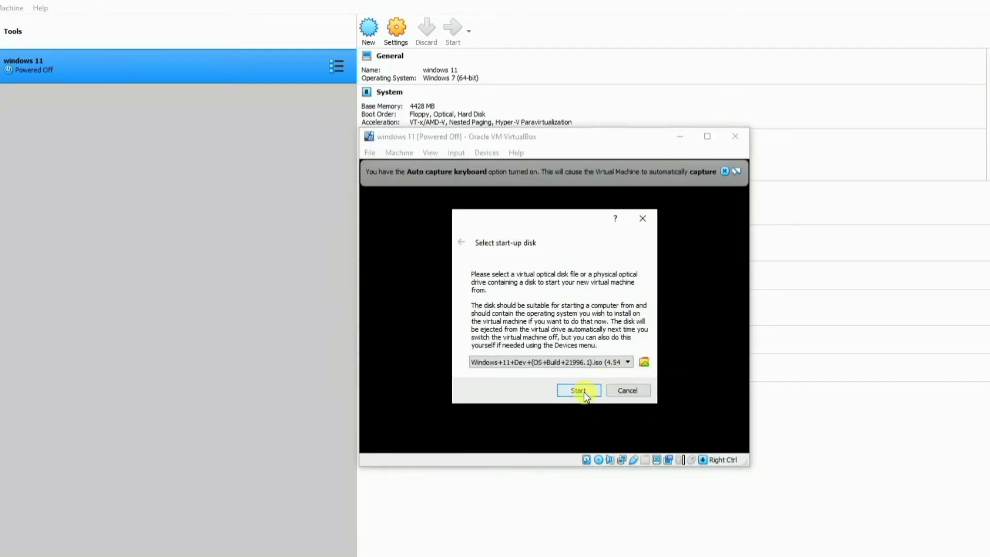
Step: Start the windows 11 virtual machine from the Windows 11 Dev ISO as start-up disk and maximize its window
left_click(583, 392)
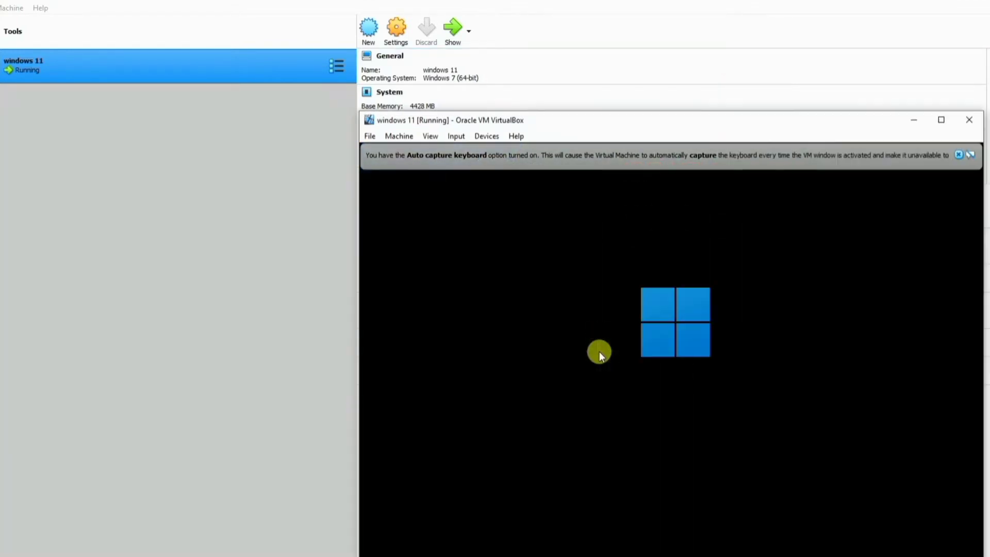
left_click(940, 119)
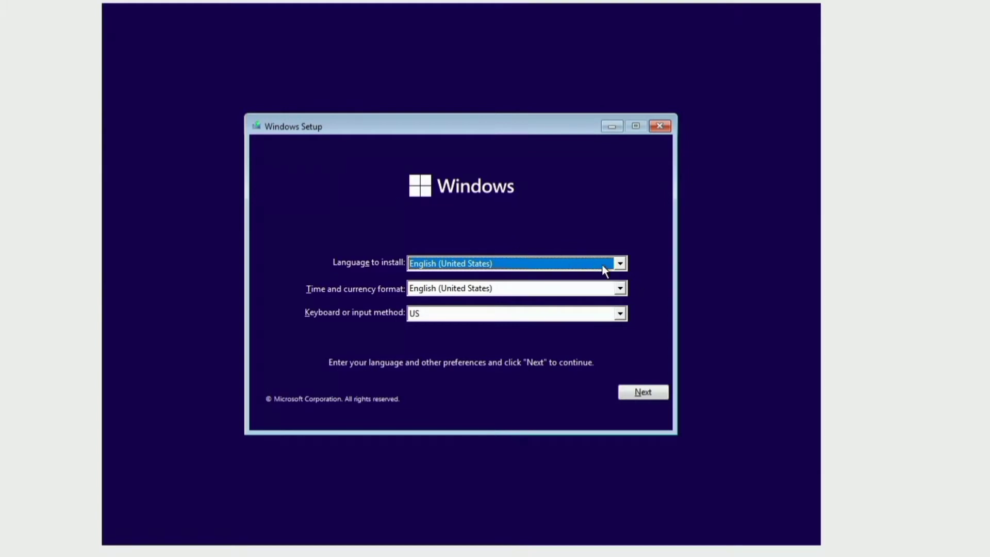
Step: Keep English (United States) as the install language, set the time and currency format to English (India), and continue
left_click(623, 265)
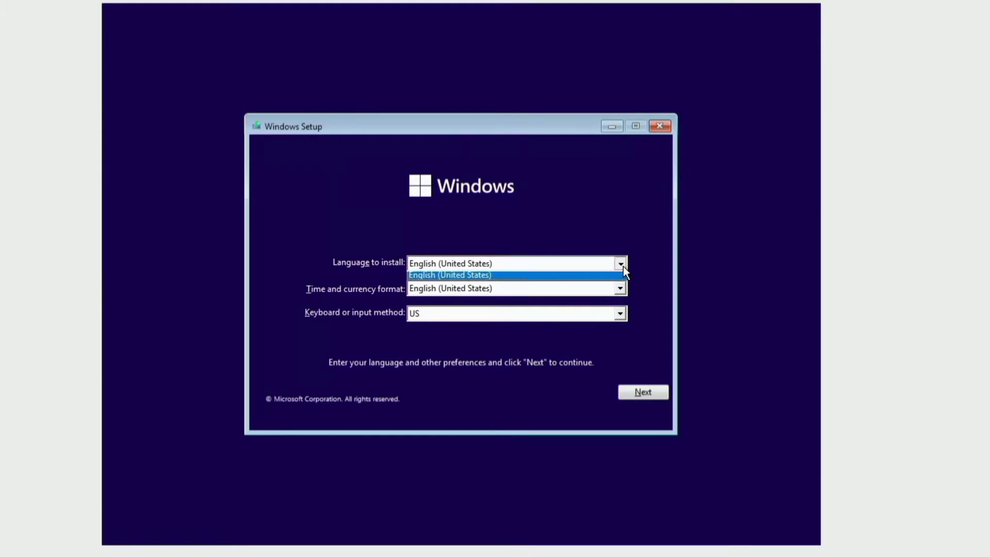
left_click(556, 274)
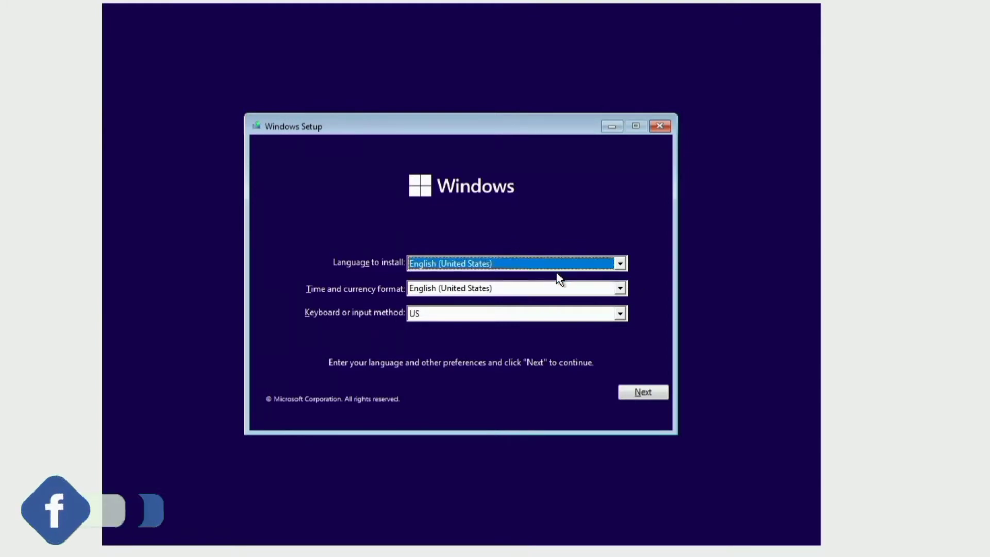
left_click(621, 289)
scroll(518, 348, "down", 2)
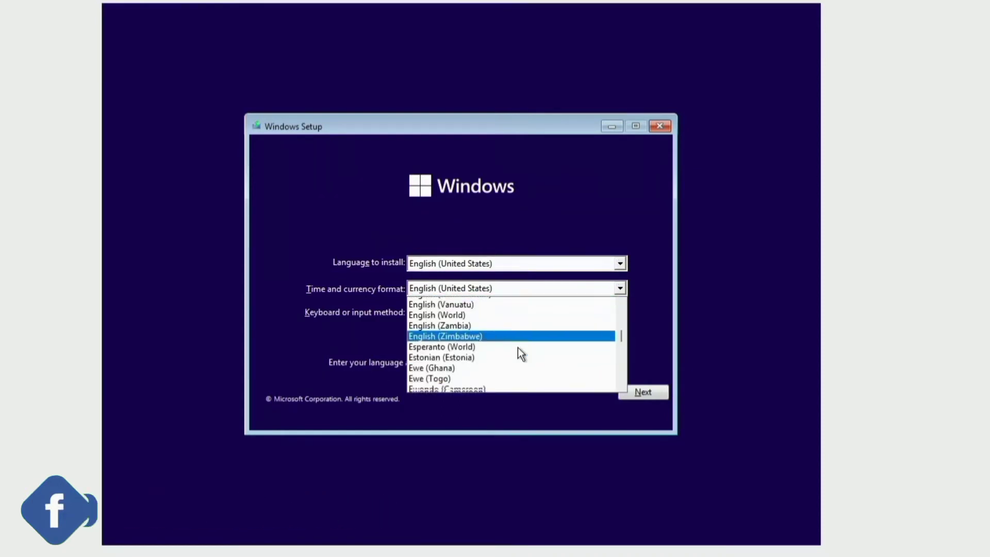
scroll(463, 356, "up", 20)
left_click(450, 344)
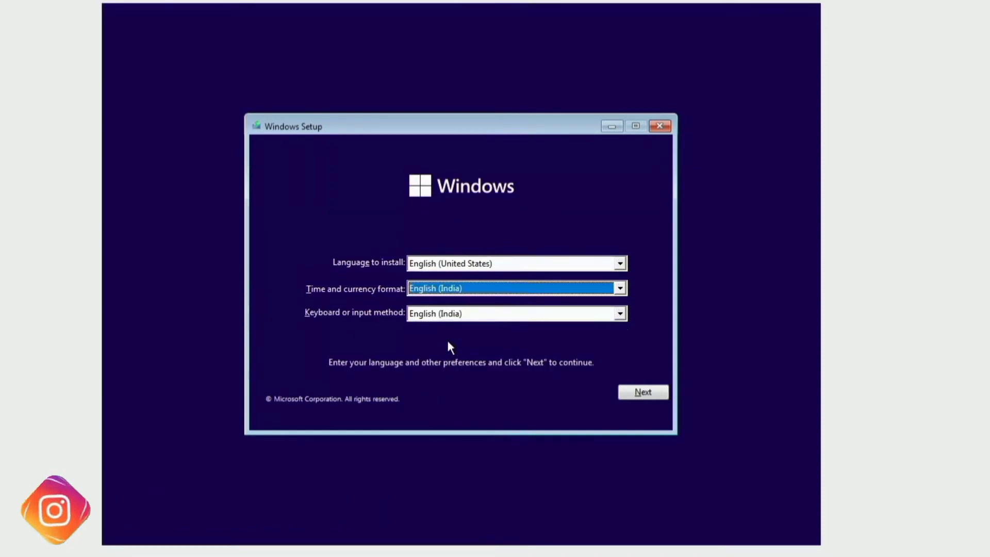
left_click(647, 389)
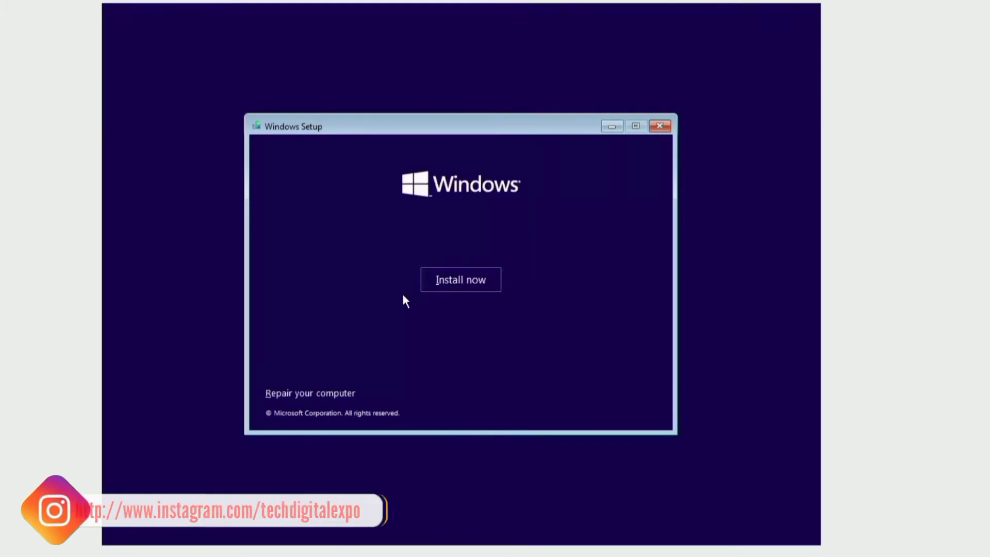
Step: Start the installation without a product key and choose the Windows 11 Pro edition
left_click(479, 280)
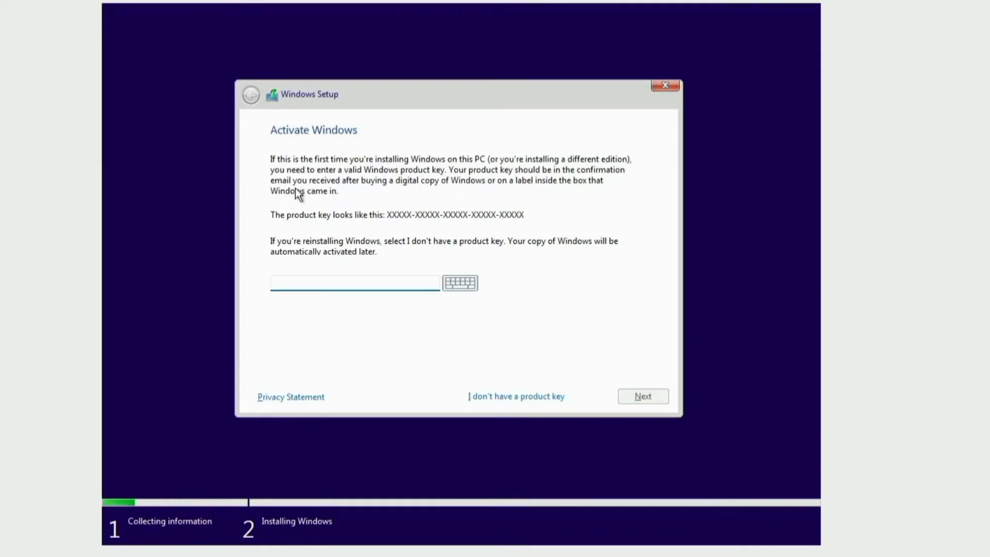
left_click(506, 400)
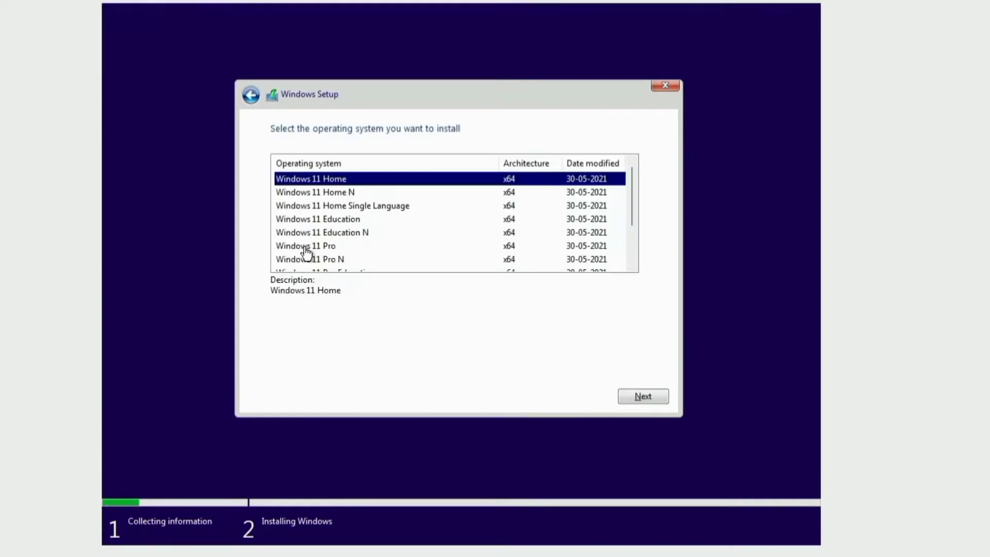
left_click(329, 248)
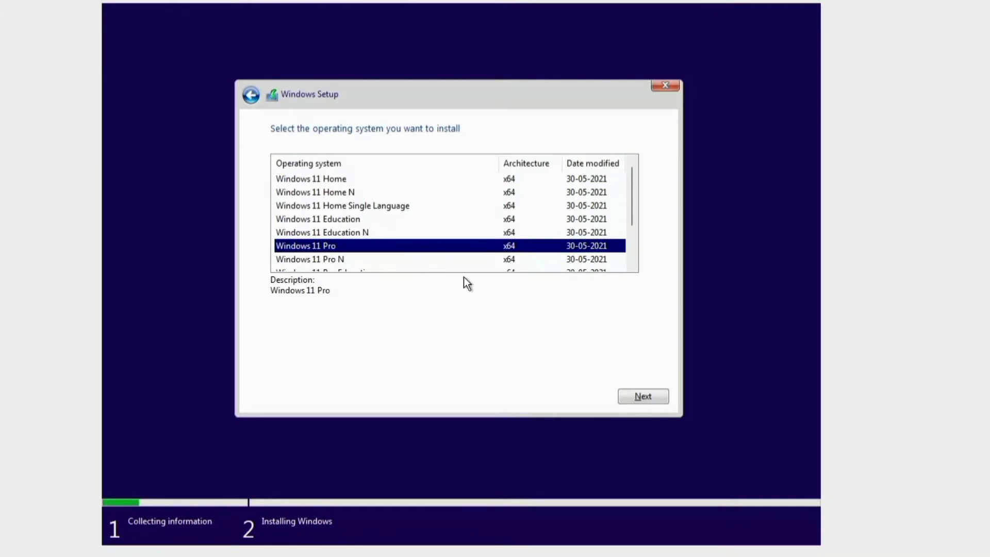
left_click(646, 397)
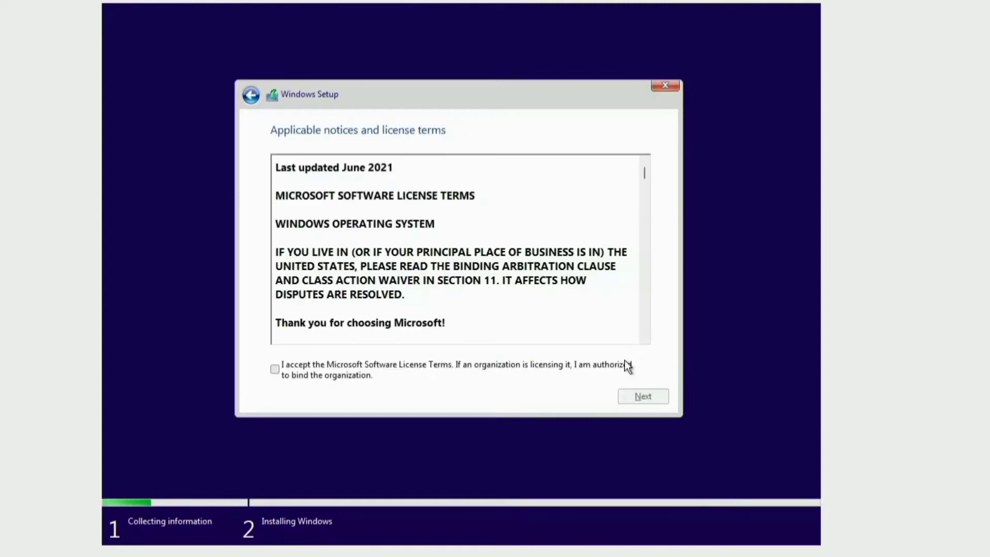
Step: Accept the Microsoft license terms and choose the custom installation of Windows only
left_click(276, 370)
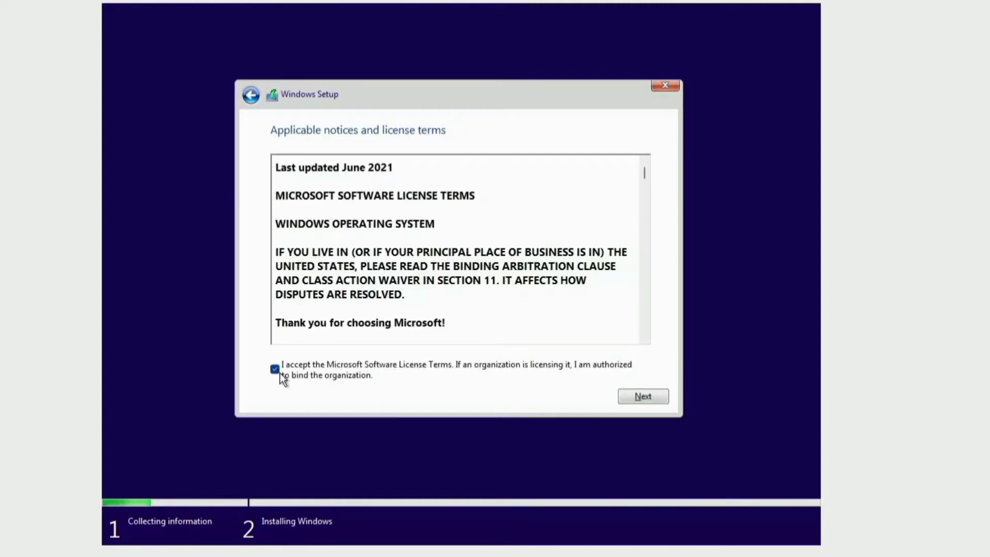
left_click(635, 398)
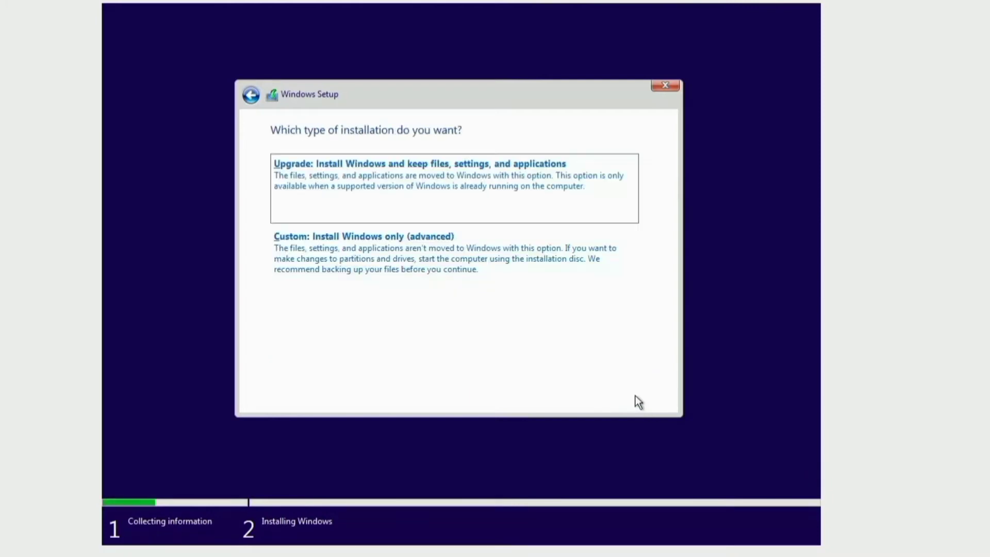
left_click(415, 258)
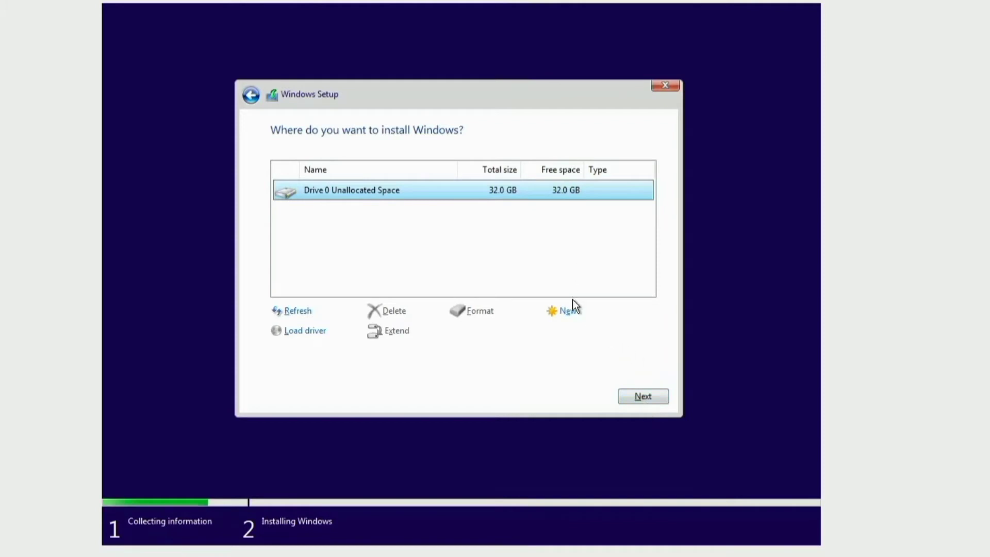
Step: Create a 1024 MB partition on Drive 0 and install Windows on the remaining unallocated space
left_click(574, 312)
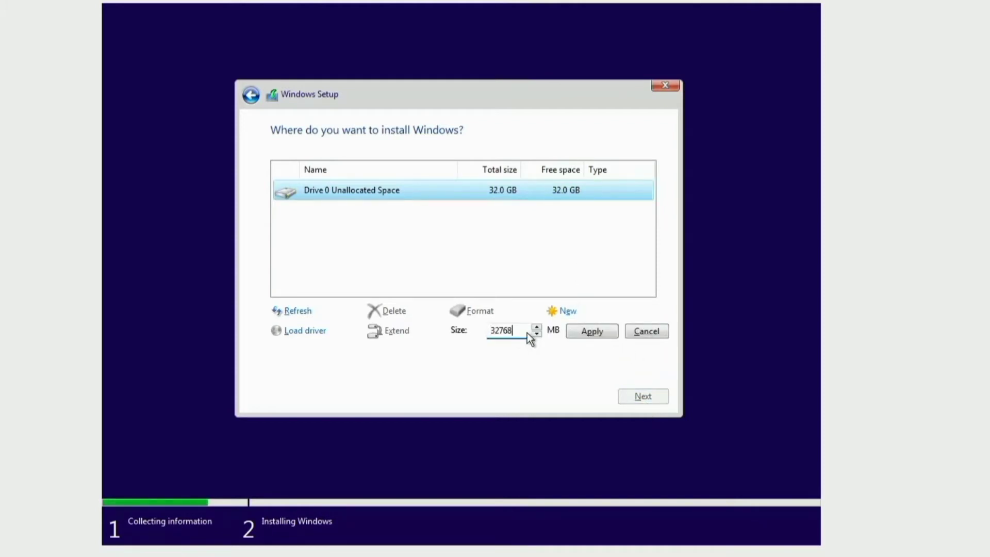
key("BackSpace")
key("BackSpace")
key("BackSpace")
key("BackSpace")
key("BackSpace")
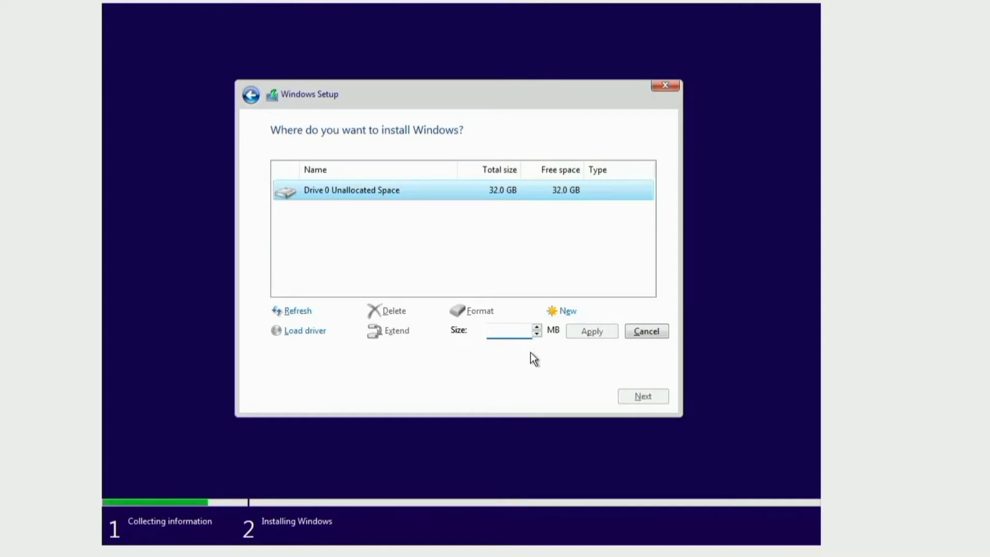
type("1")
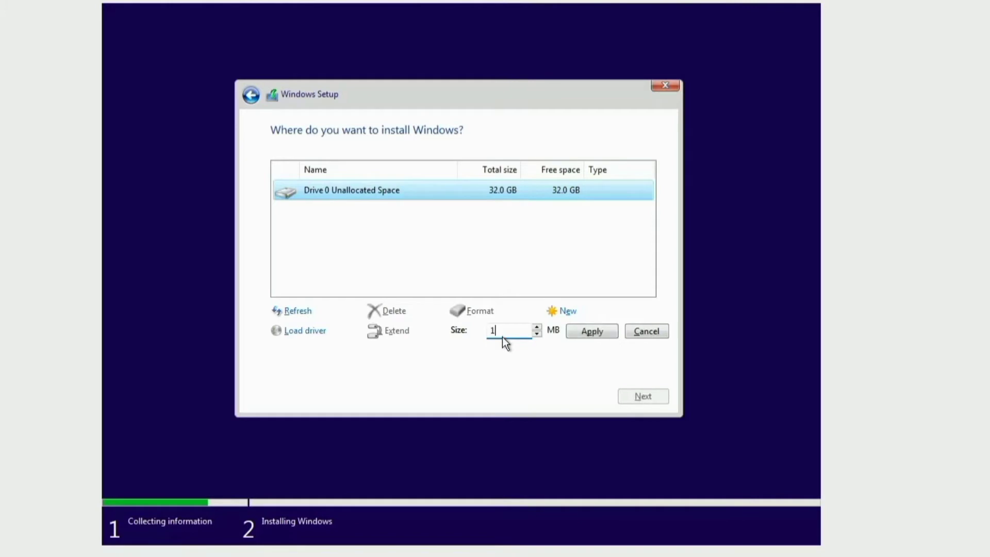
type("024")
left_click(595, 336)
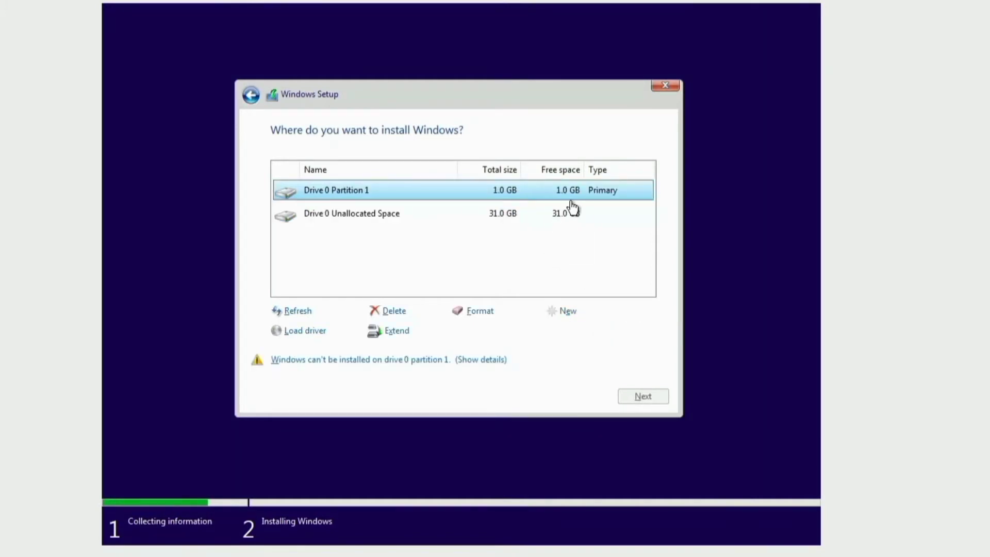
left_click(556, 217)
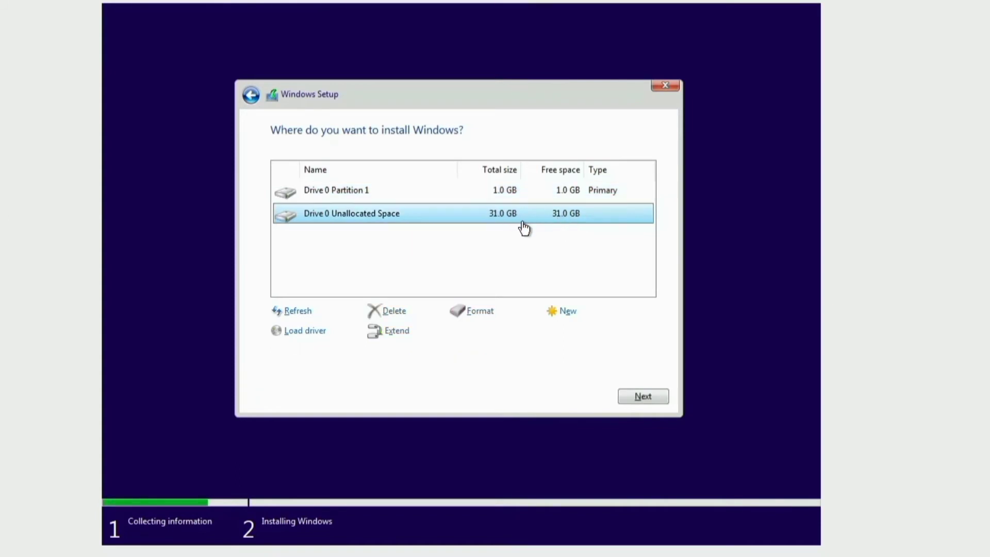
left_click(646, 395)
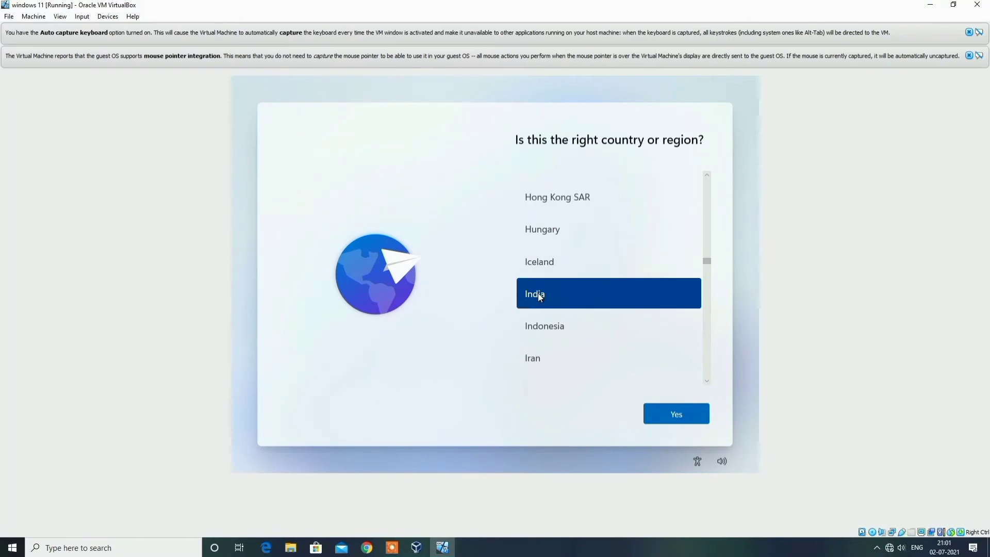
Step: Confirm India as the region and English (India) as the keyboard layout, without adding a second layout
left_click(681, 414)
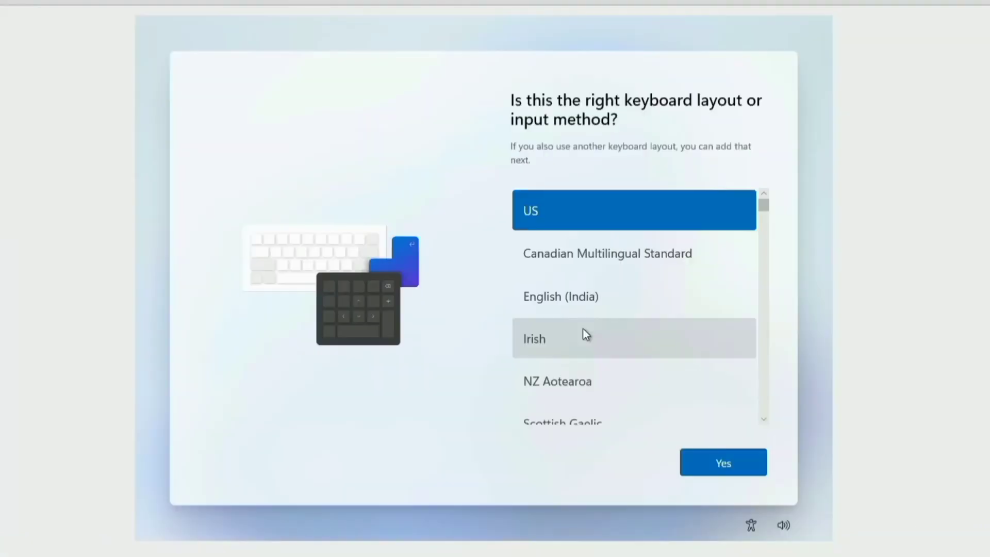
left_click(567, 301)
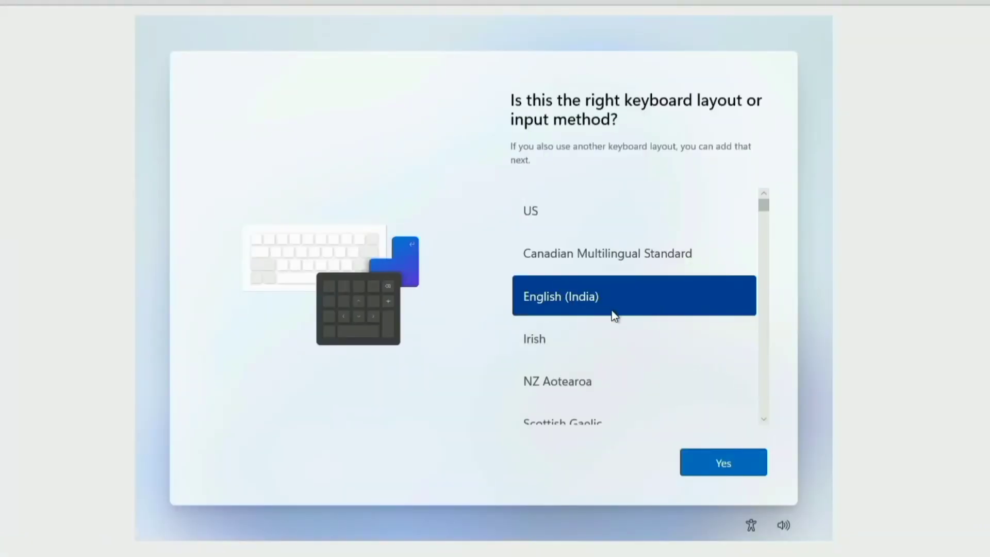
left_click(711, 466)
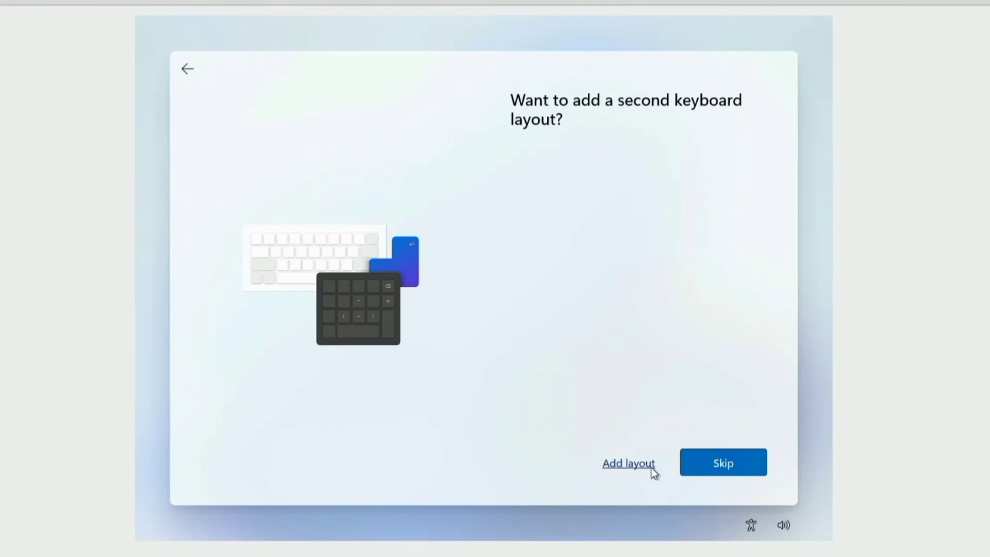
left_click(699, 472)
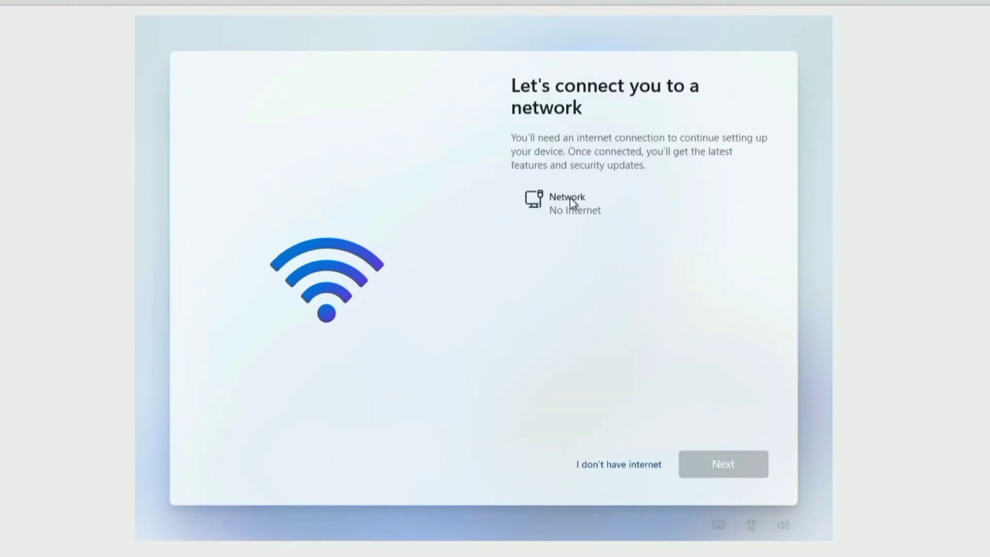
Step: Continue with limited setup without internet and enter the user's full name for the device account
left_click(609, 464)
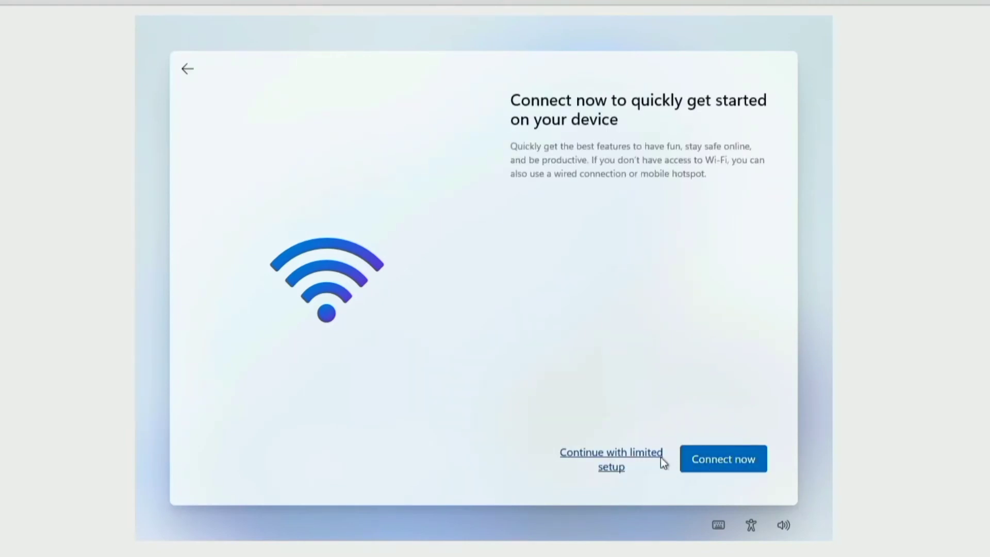
left_click(623, 452)
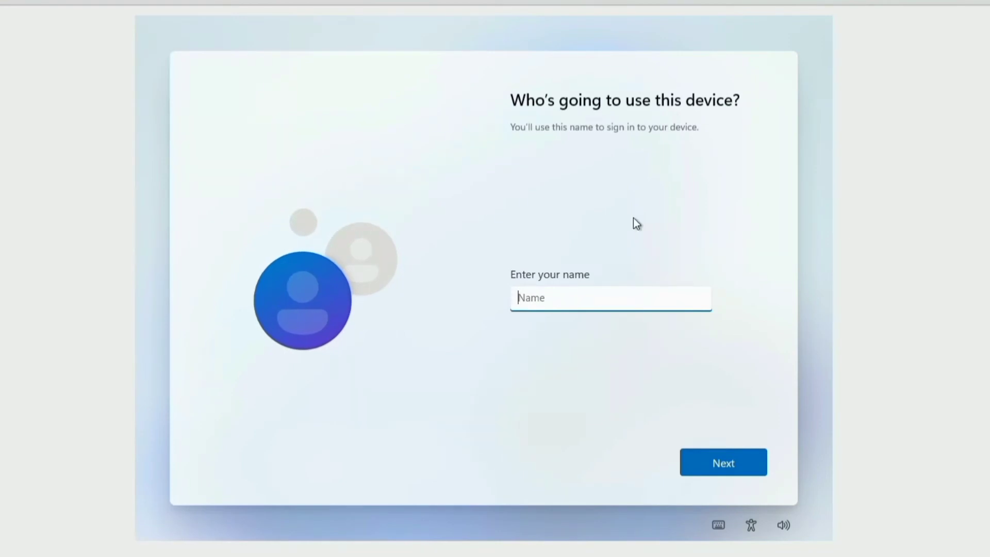
type("mano")
key("BackSpace")
key("BackSpace")
key("BackSpace")
key("BackSpace")
type("Manoj Kumar")
left_click(720, 469)
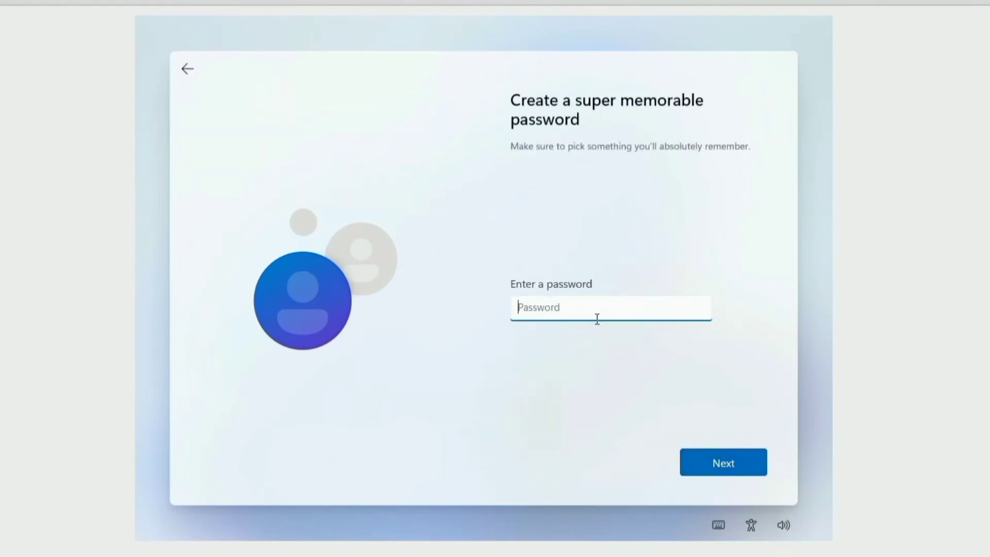
Step: Create the account password and enter it again to confirm it
type("•••••")
left_click(728, 470)
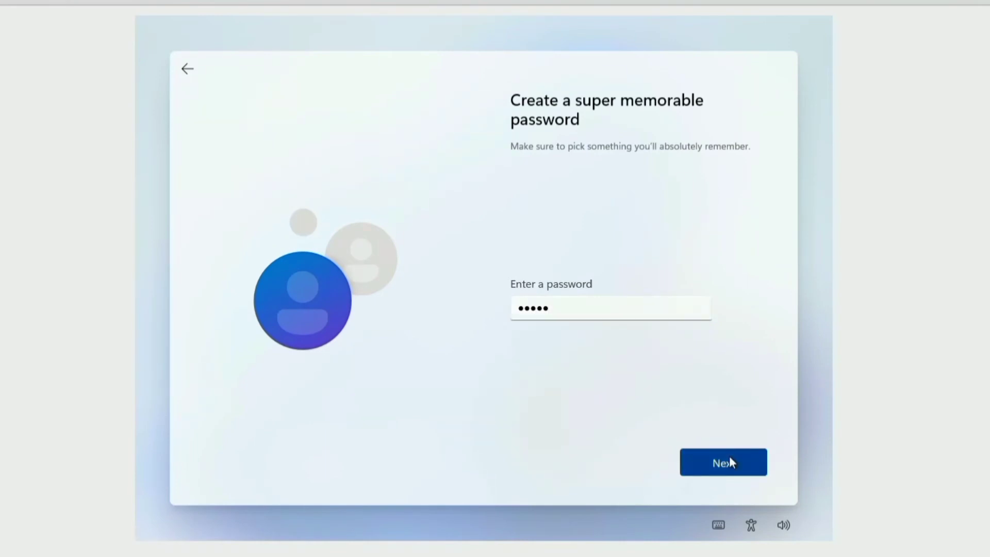
type("•••")
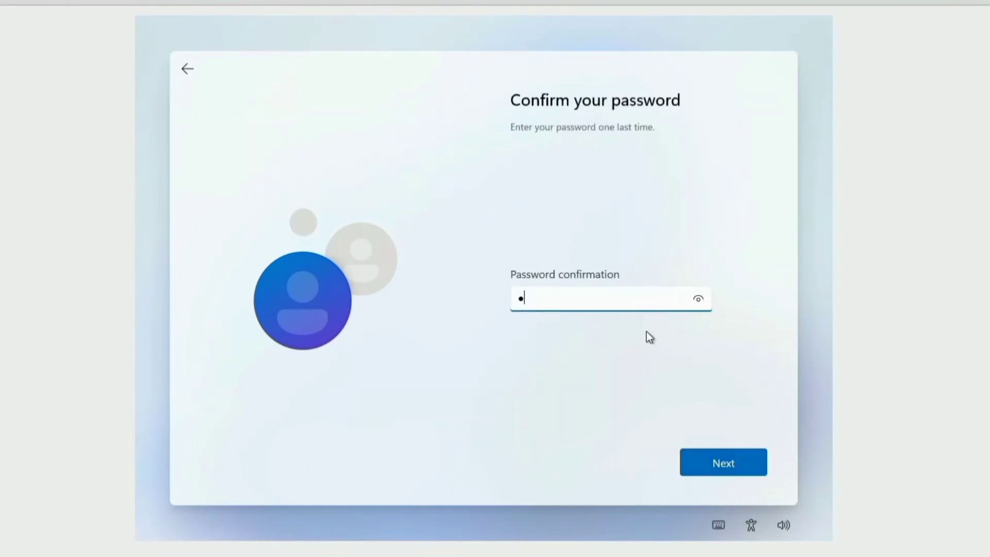
type("••")
left_click(742, 469)
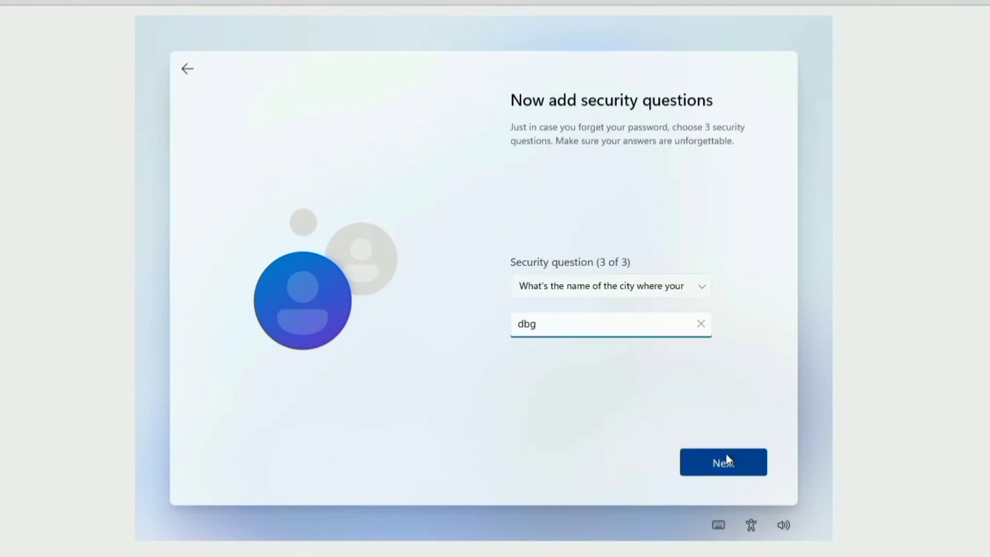
Step: Submit the third security question's answer and accept the default privacy settings for the device
left_click(726, 454)
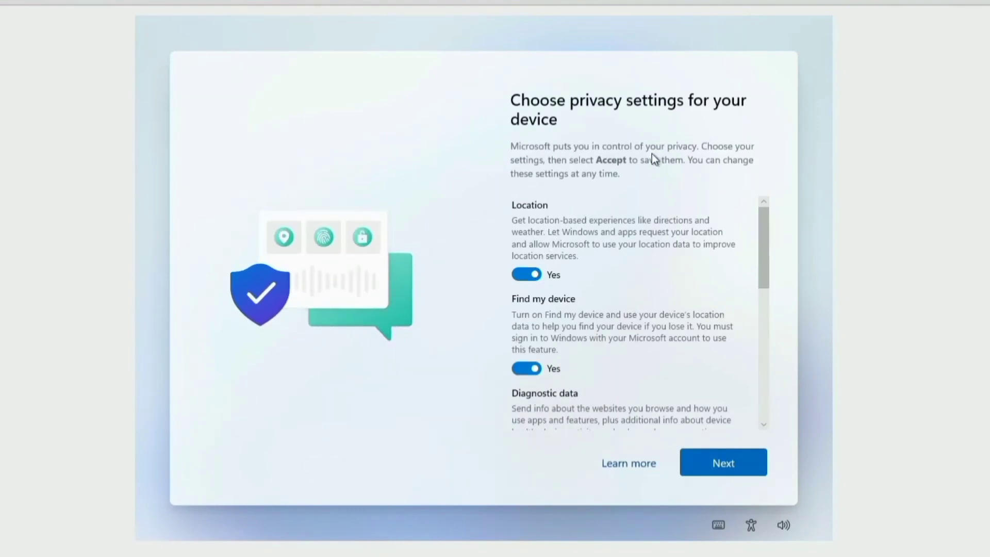
scroll(633, 317, "down", 5)
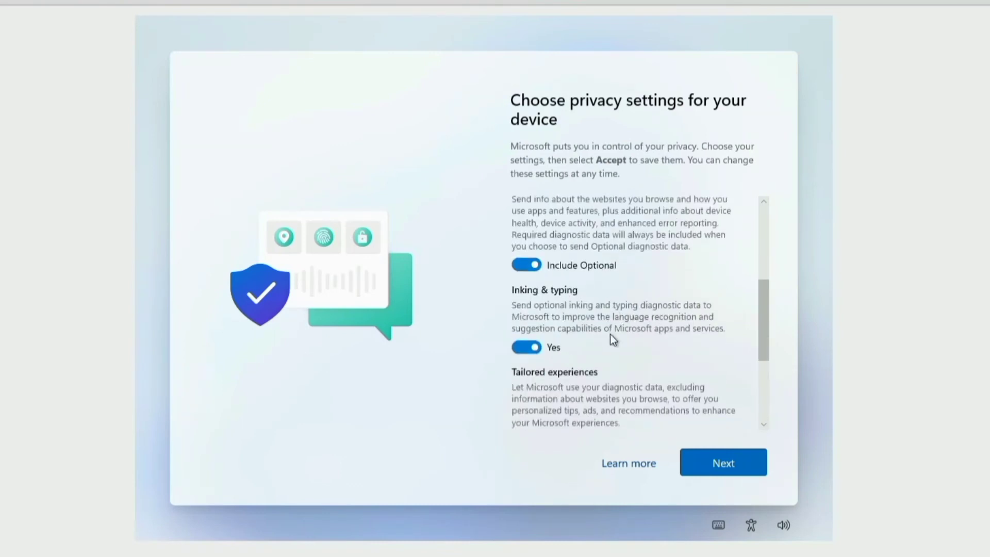
left_click(706, 455)
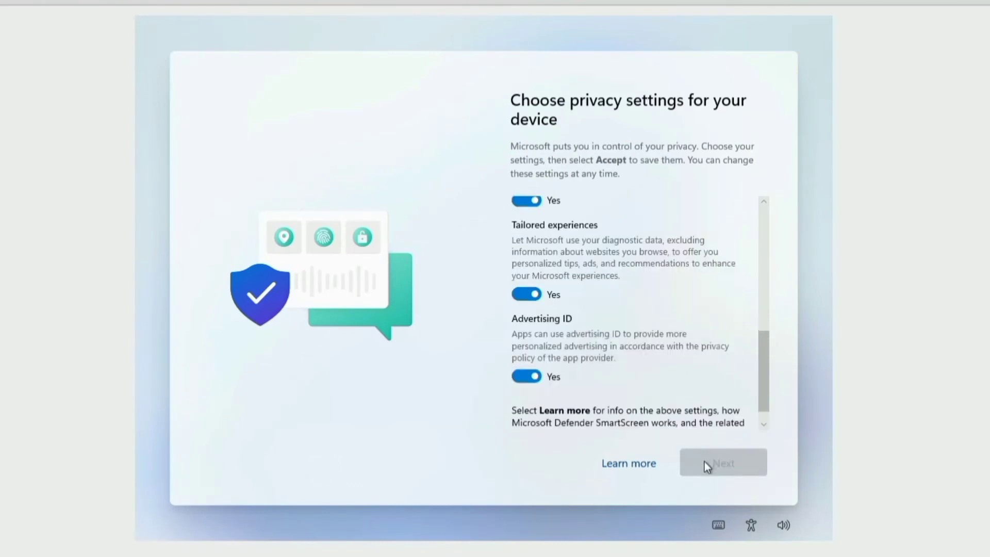
left_click(715, 475)
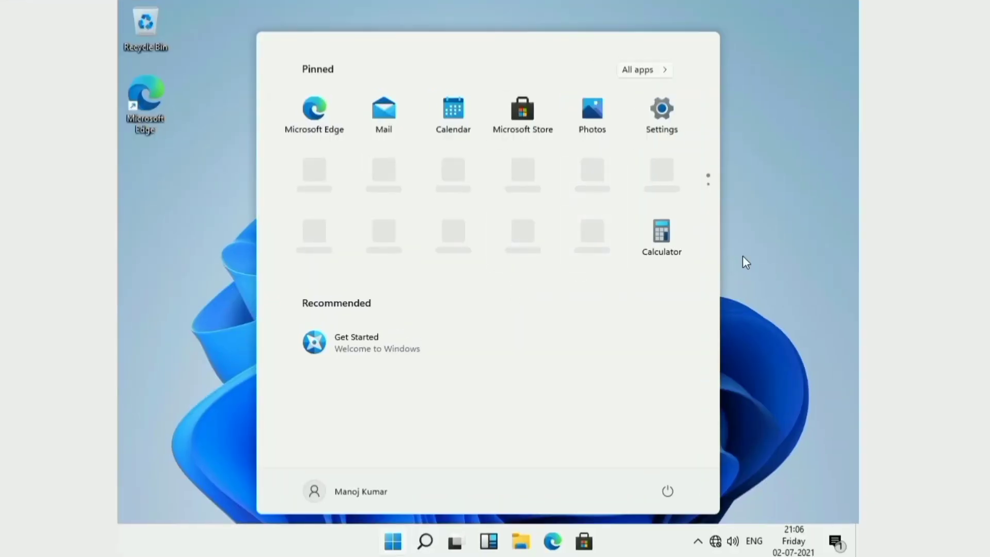
Step: View the new Windows 11 desktop and its Start menu, leaving the Start menu closed
left_click(770, 284)
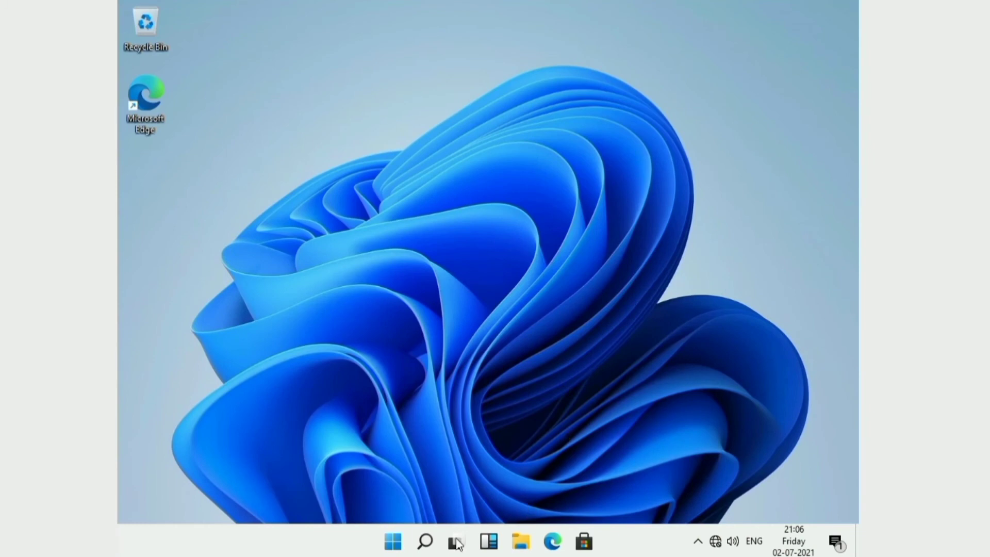
left_click(393, 541)
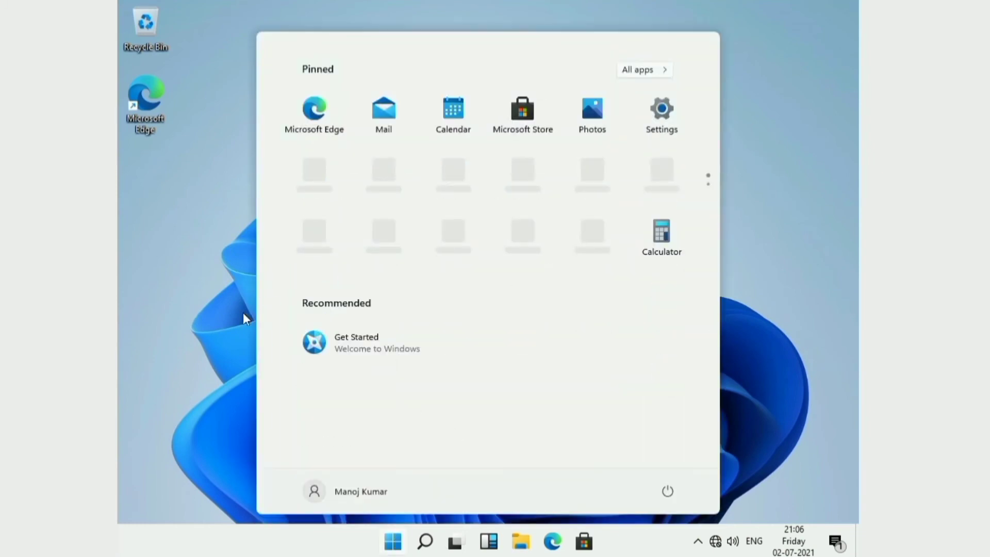
left_click(209, 320)
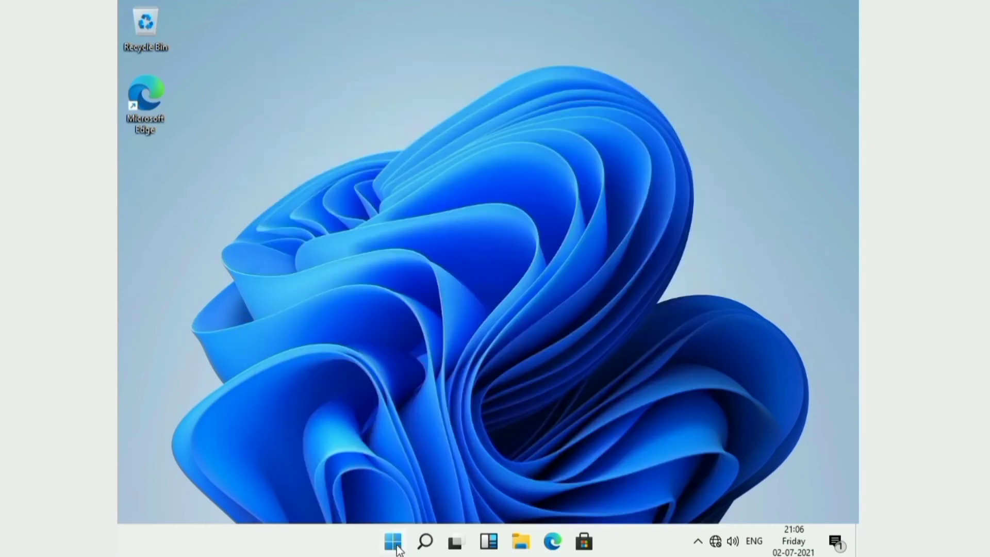
Step: View File Explorer's Quick access page in a maximized window, leaving File Explorer closed
left_click(522, 543)
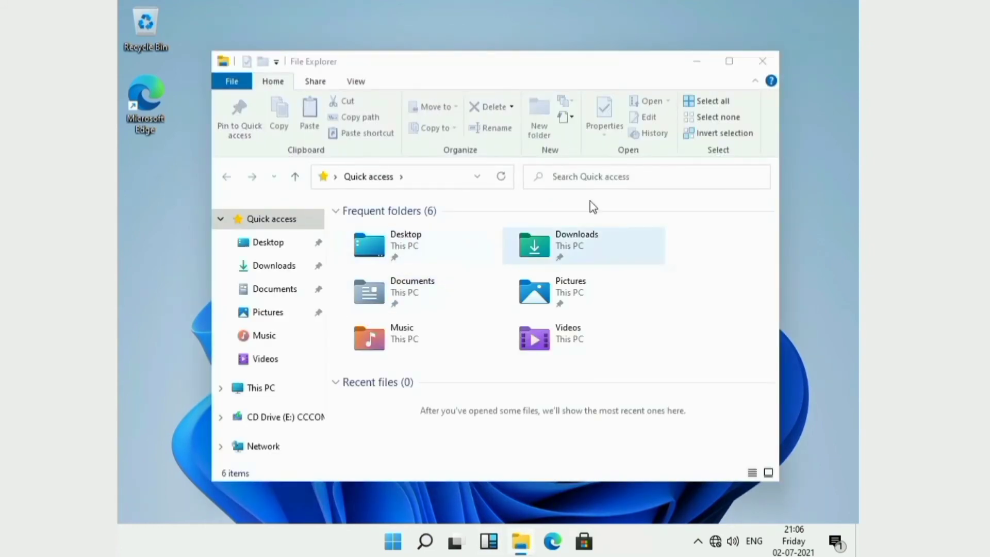
left_click(729, 61)
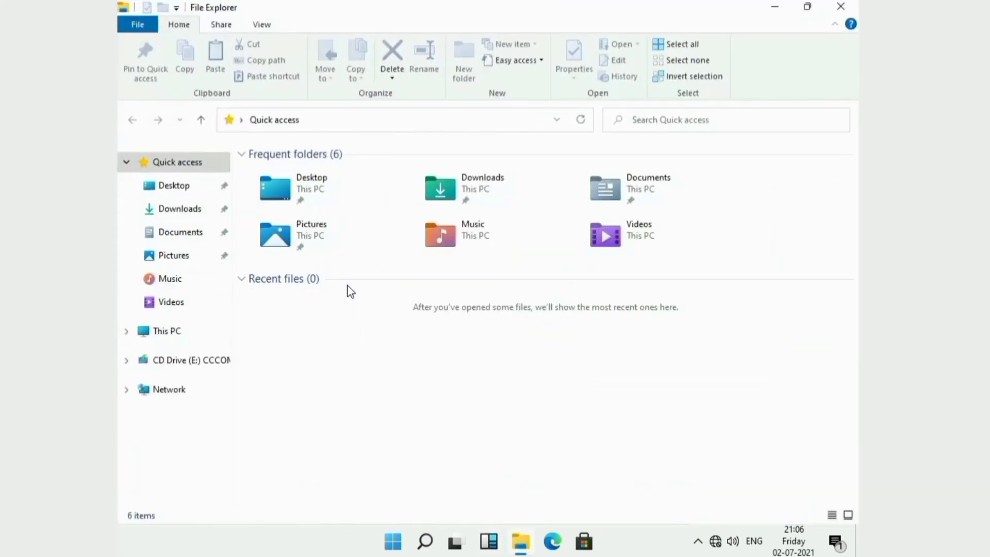
left_click(840, 7)
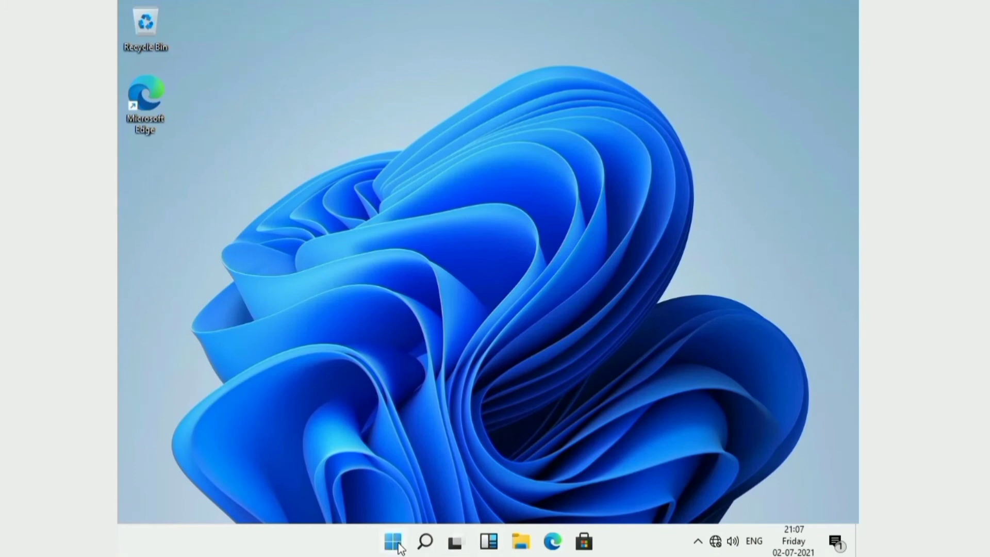
Step: Launch Command Prompt from the Run dialog with cmd, view its window and close it
key("super+r")
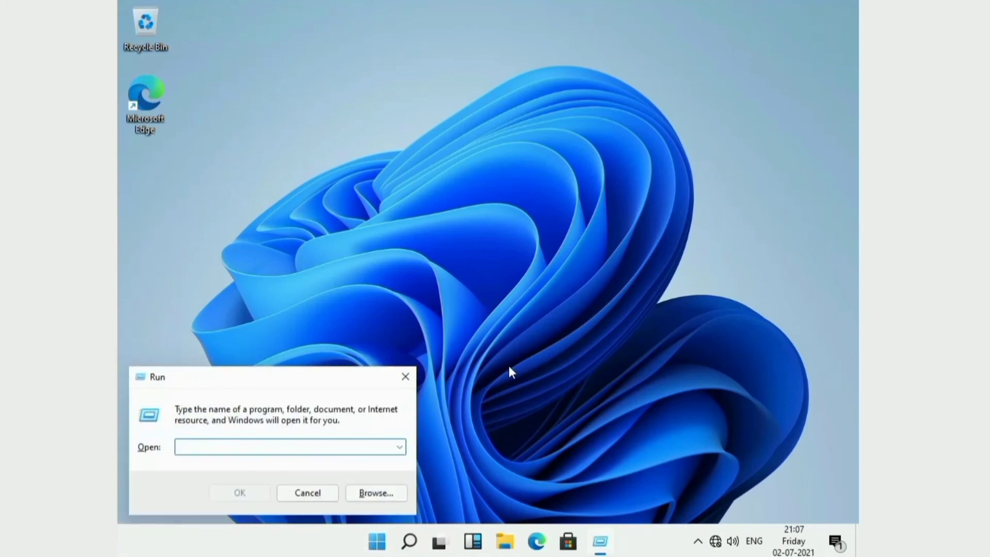
left_click(405, 373)
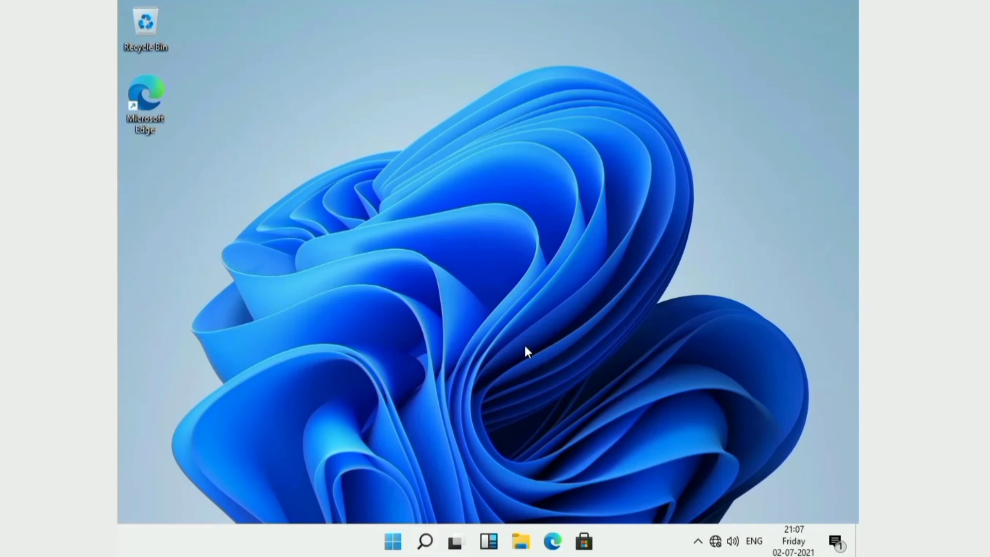
key("super+r")
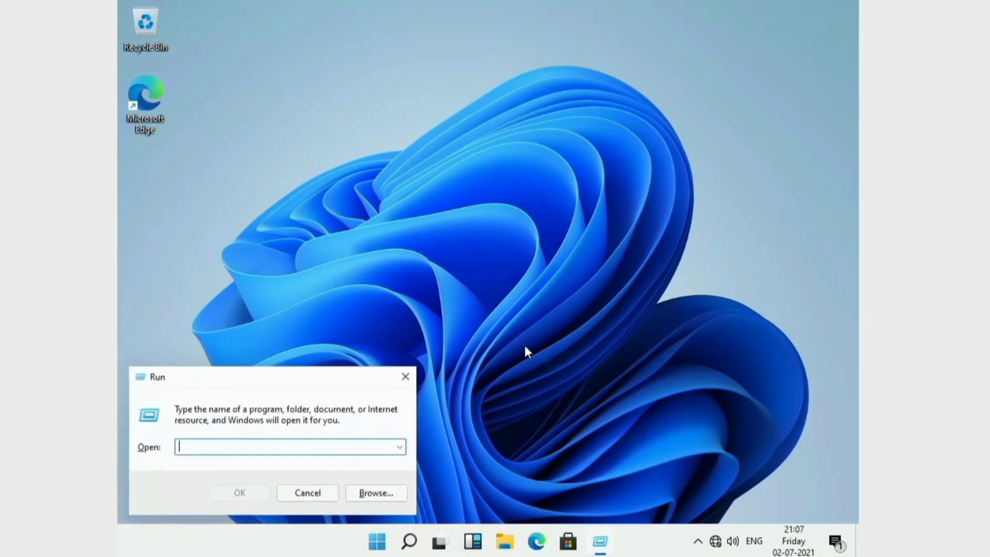
type("d")
key("BackSpace")
type("cmd")
key("Return")
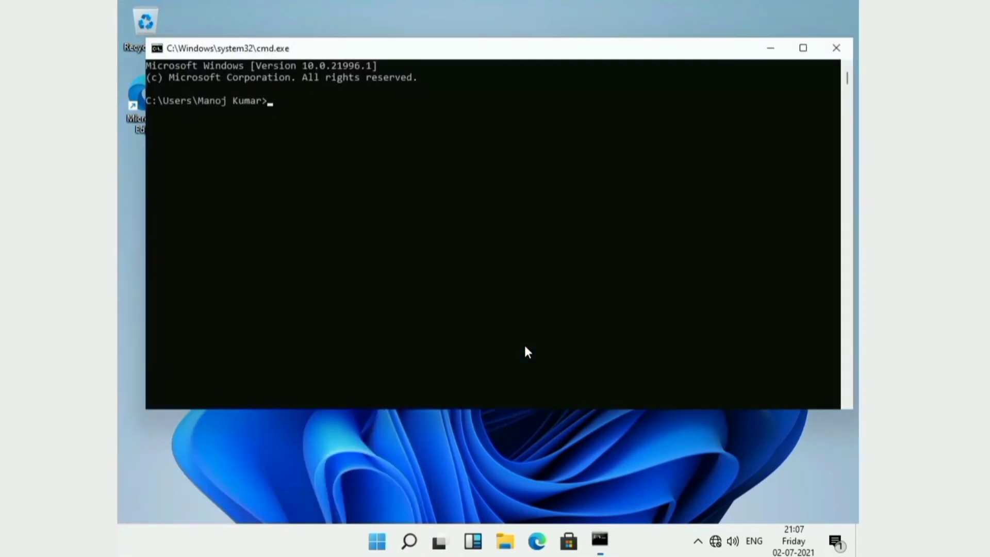
left_click(836, 48)
Step: Refresh the Windows 11 desktop twice and view the Start button's shortcut menu, leaving it closed
right_click(551, 155)
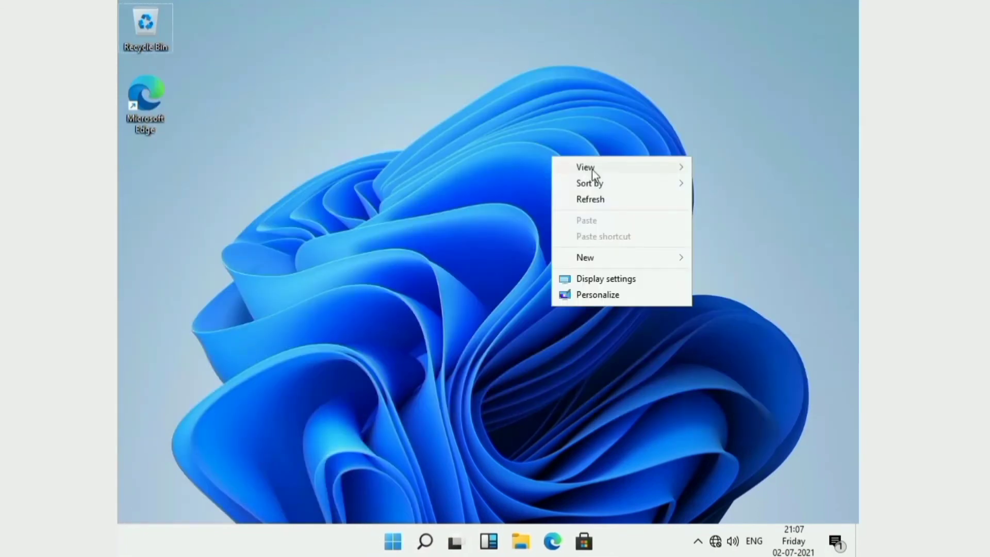
left_click(599, 201)
right_click(547, 157)
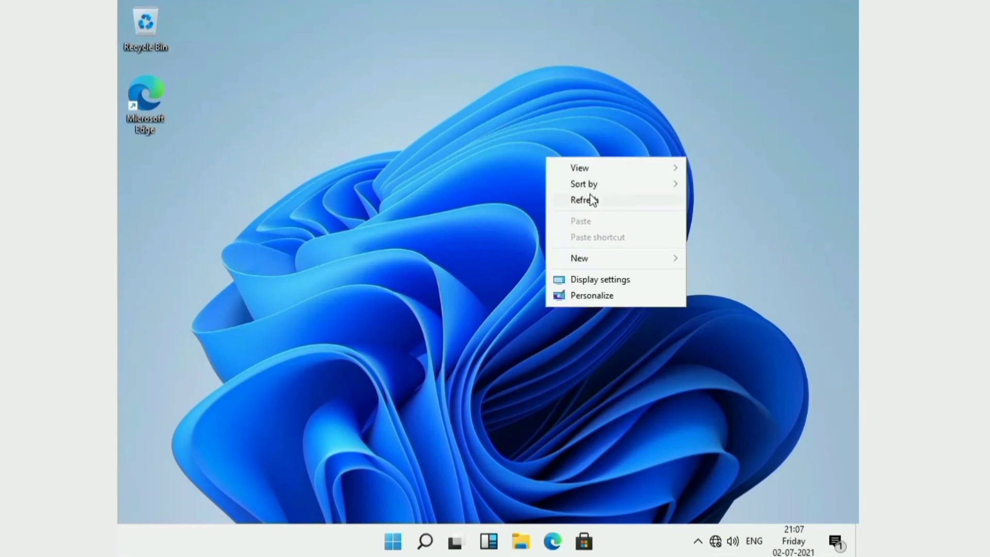
left_click(592, 200)
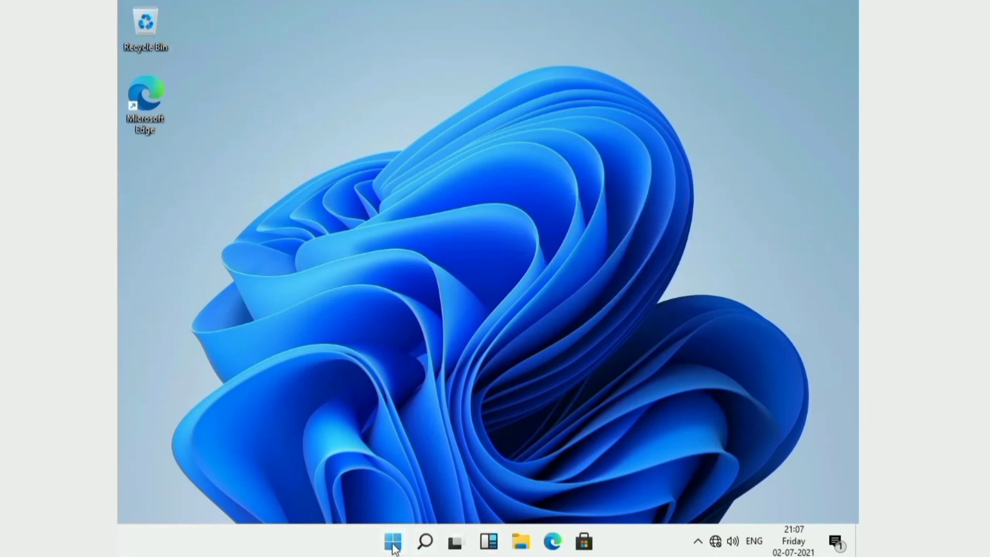
right_click(393, 543)
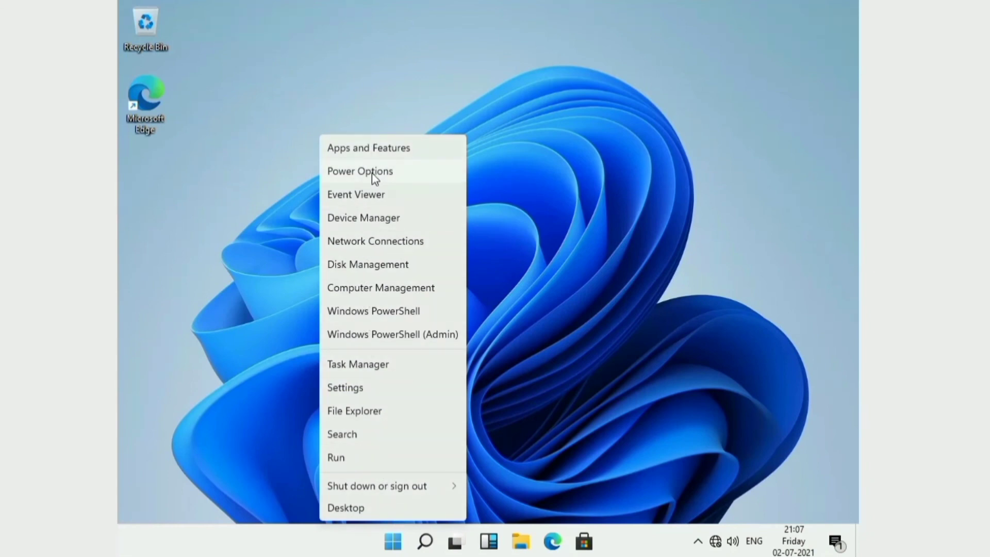
left_click(559, 175)
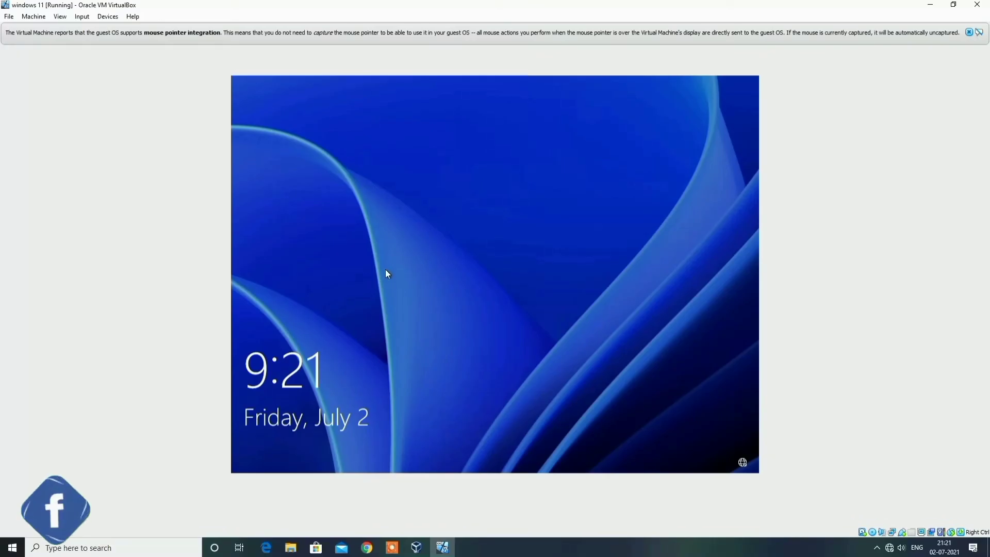
Step: Sign in to Windows 11 from the lock screen by entering the account password
left_click(382, 261)
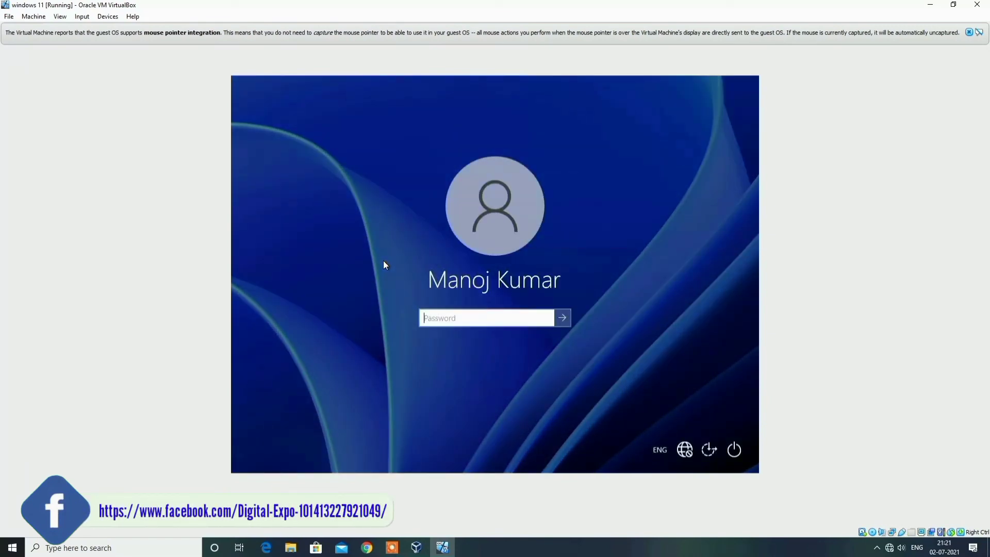
type("*****")
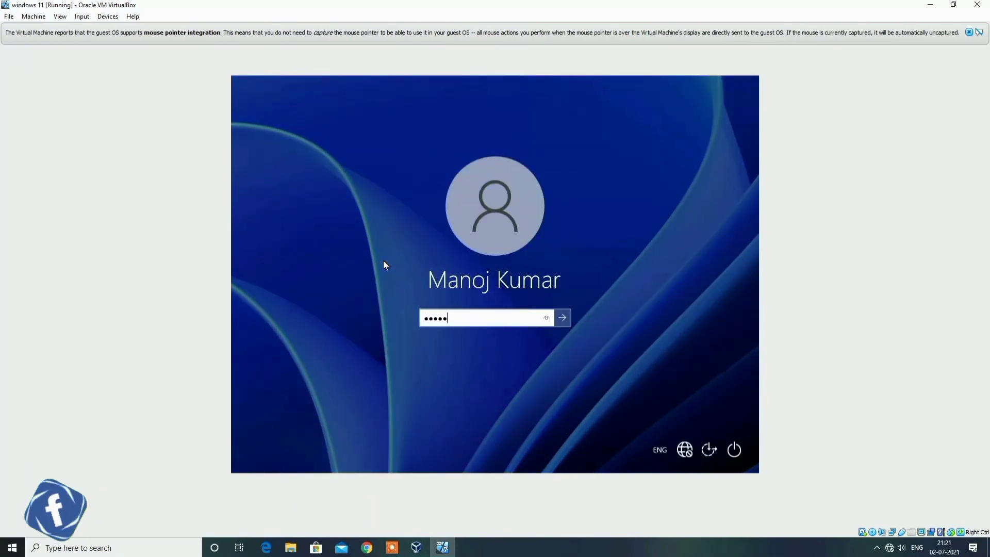
key("Return")
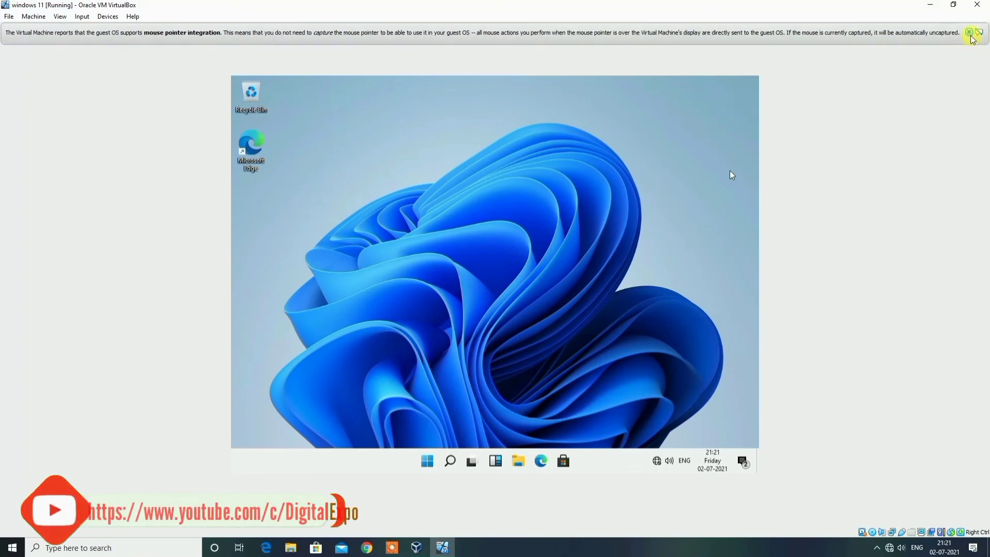
Step: Dismiss the mouse pointer integration notice and shut down the windows 11 virtual machine
left_click(970, 33)
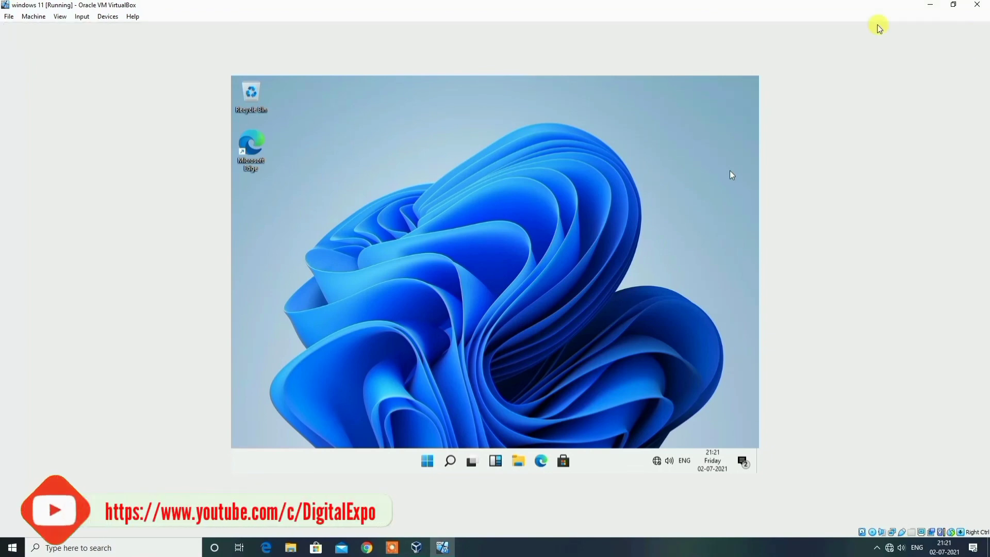
left_click(41, 17)
left_click(49, 104)
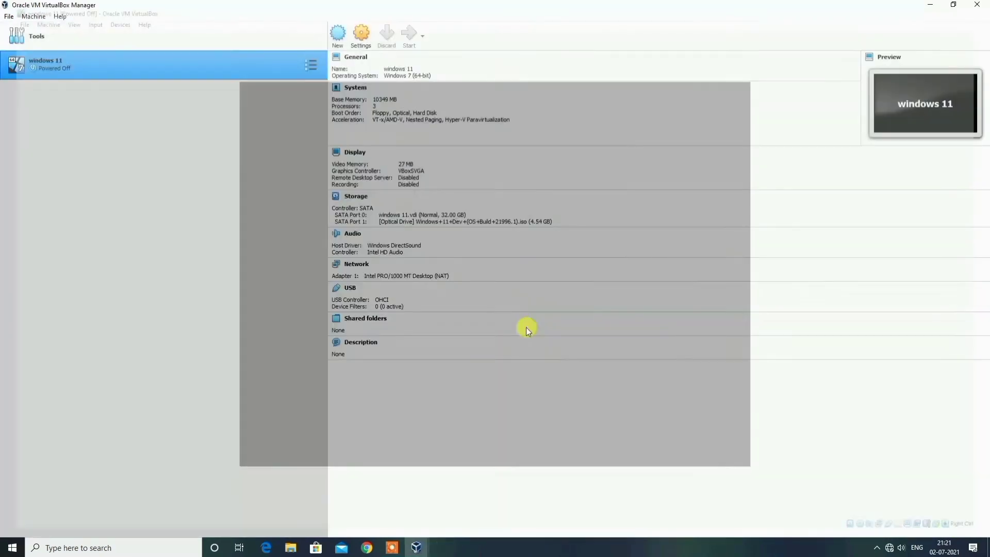
Step: Close VirtualBox Manager and refresh the host computer's desktop
left_click(977, 5)
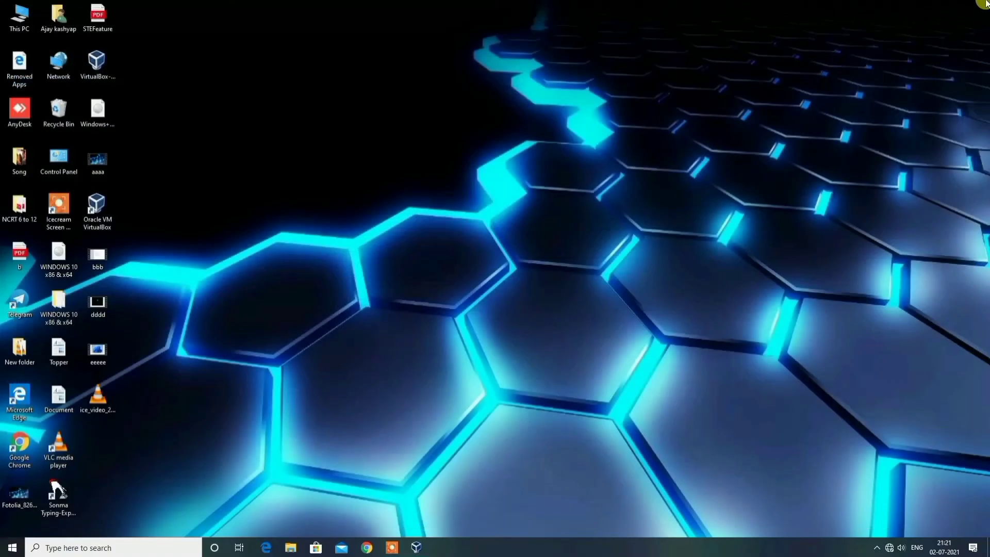
right_click(468, 190)
left_click(499, 215)
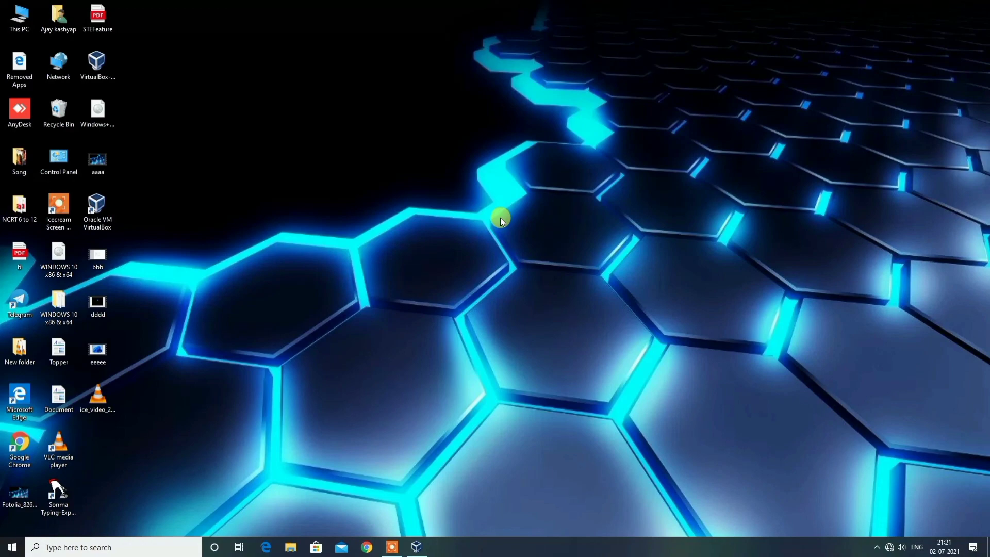